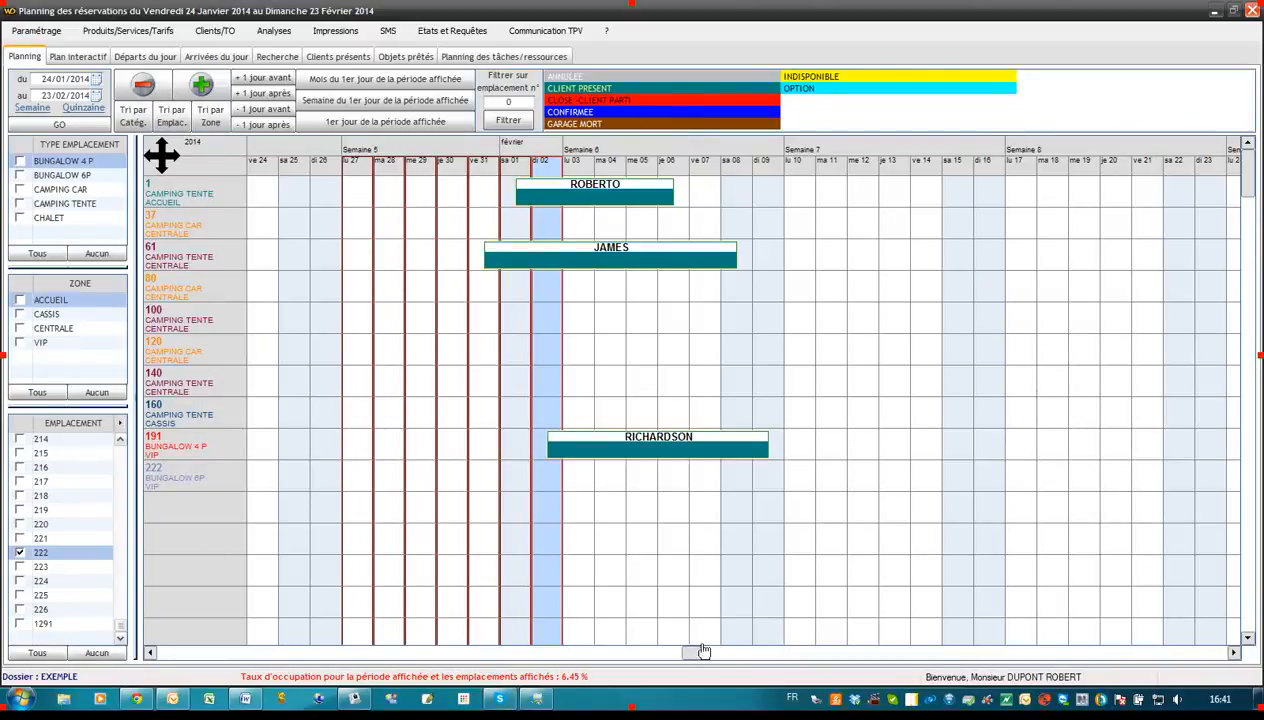
Search pitch availability on the interactive plan for 01/01/2014 to 31/01/2014, filtered to pitches with an electric hookup (AVEC BORNE ELECTRIQUE)
{"action": "left_click", "coordinate": [78, 57]}
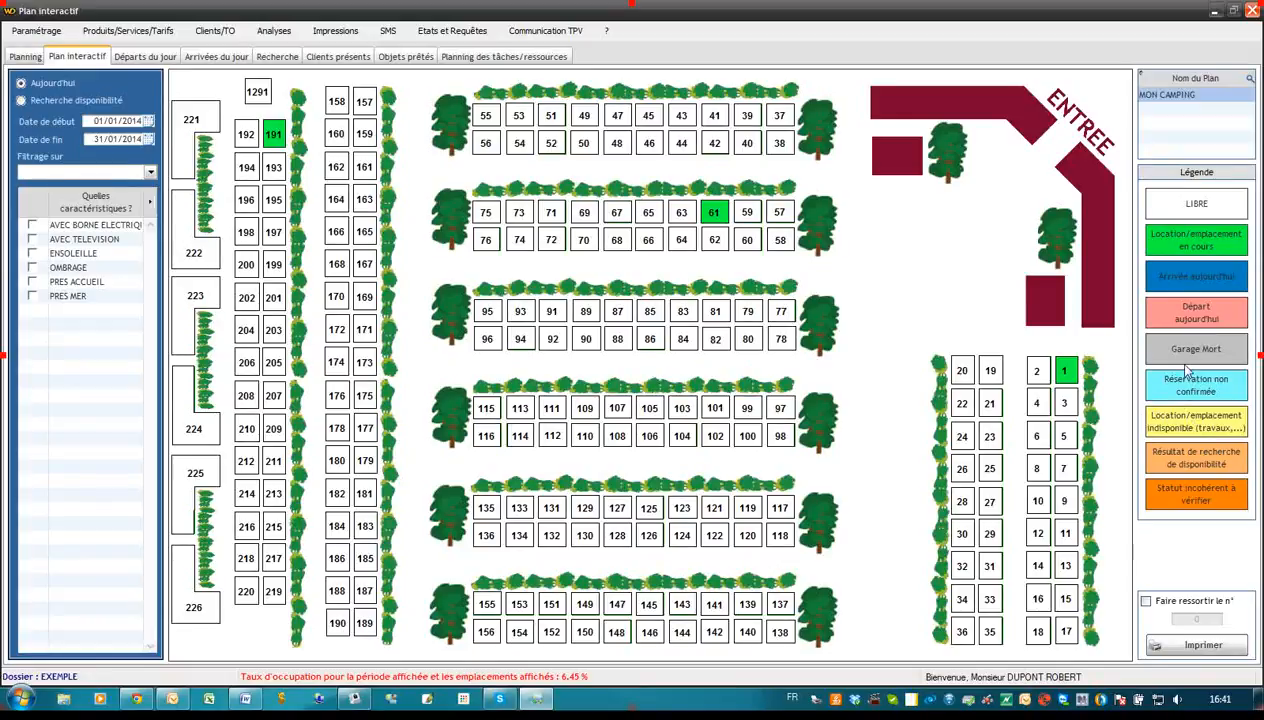
{"action": "left_click", "coordinate": [48, 104]}
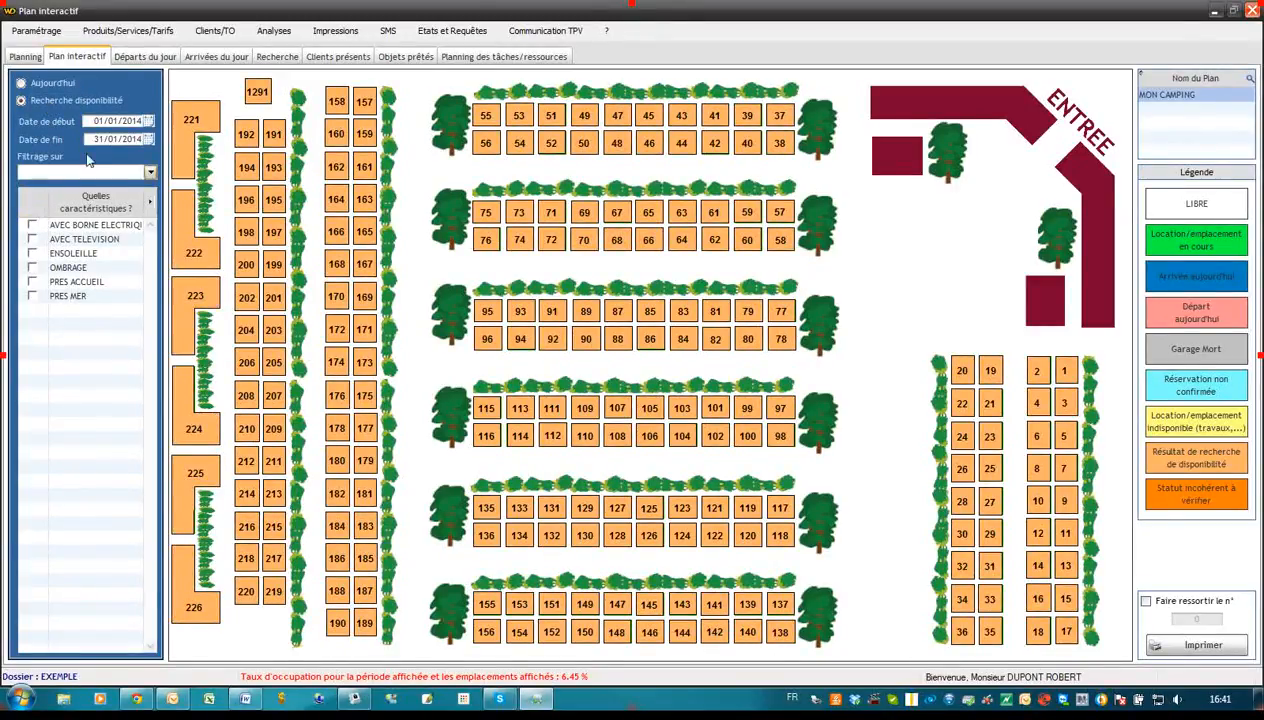
{"action": "left_click", "coordinate": [33, 226]}
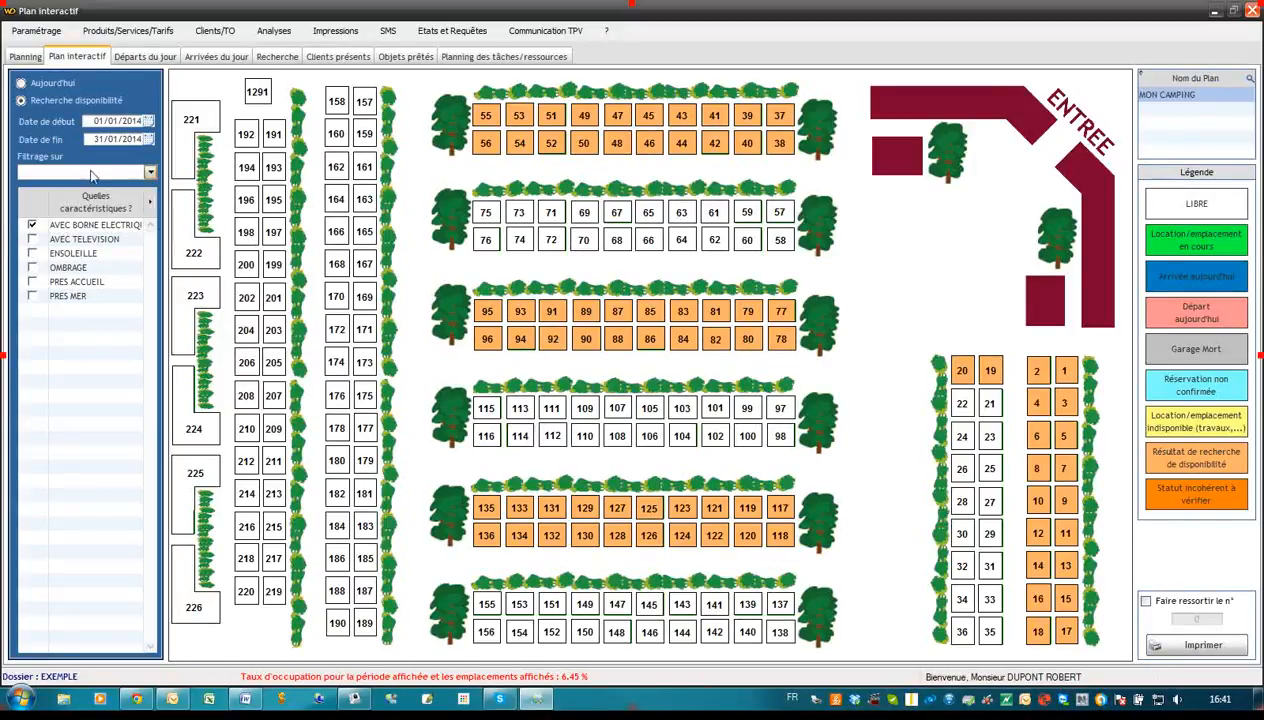
Review the day's departures and arrivals, the reservation search, the present clients, the loaned objects and the task/resource planning
{"action": "left_click", "coordinate": [146, 60]}
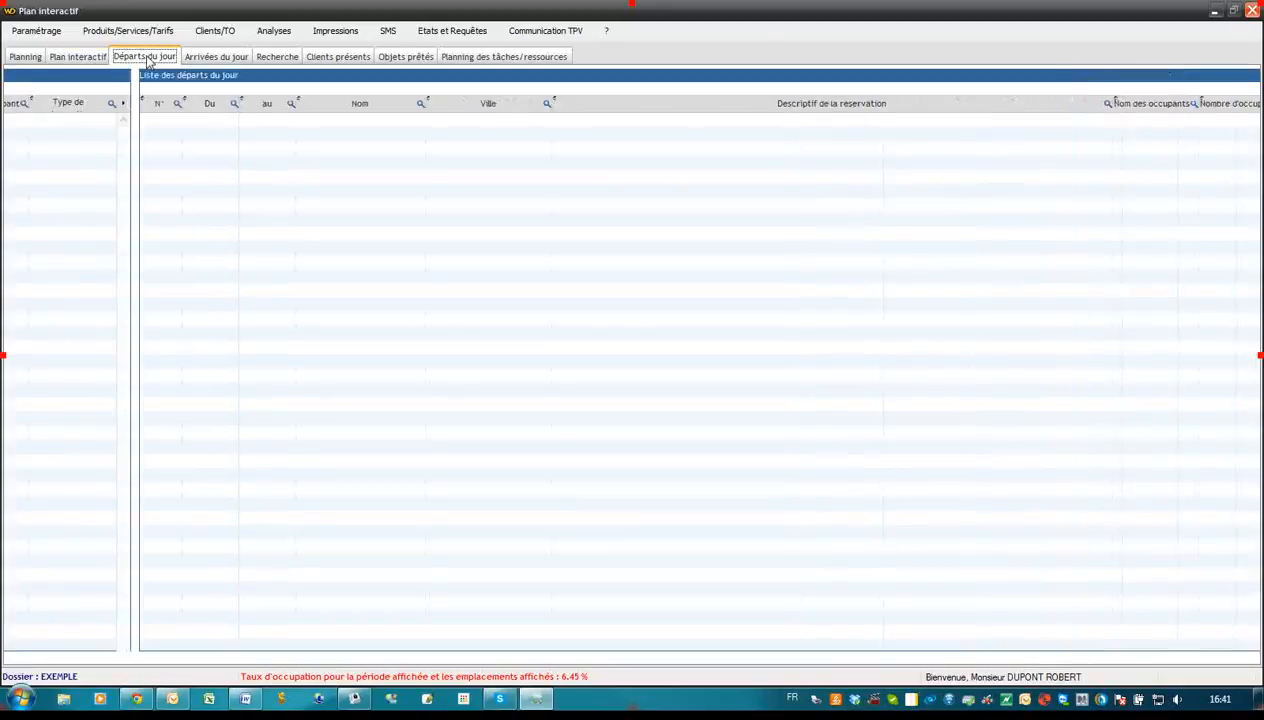
{"action": "left_click", "coordinate": [212, 60]}
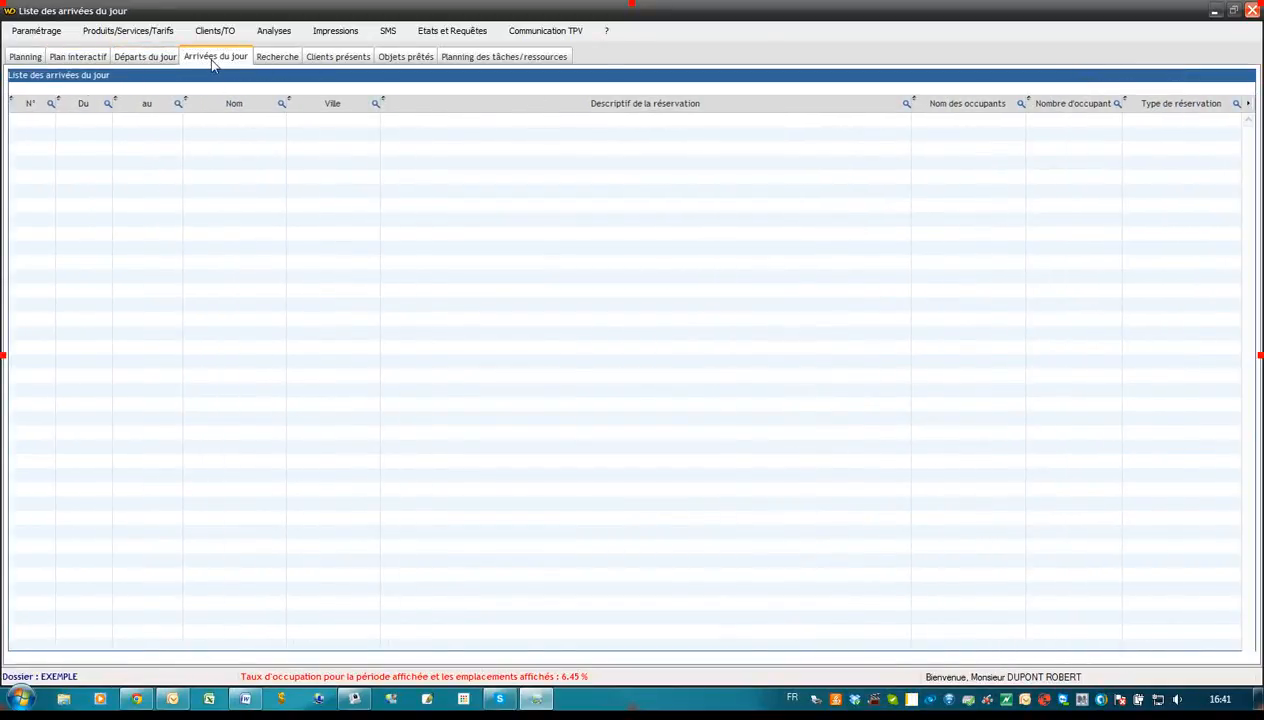
{"action": "left_click", "coordinate": [277, 58]}
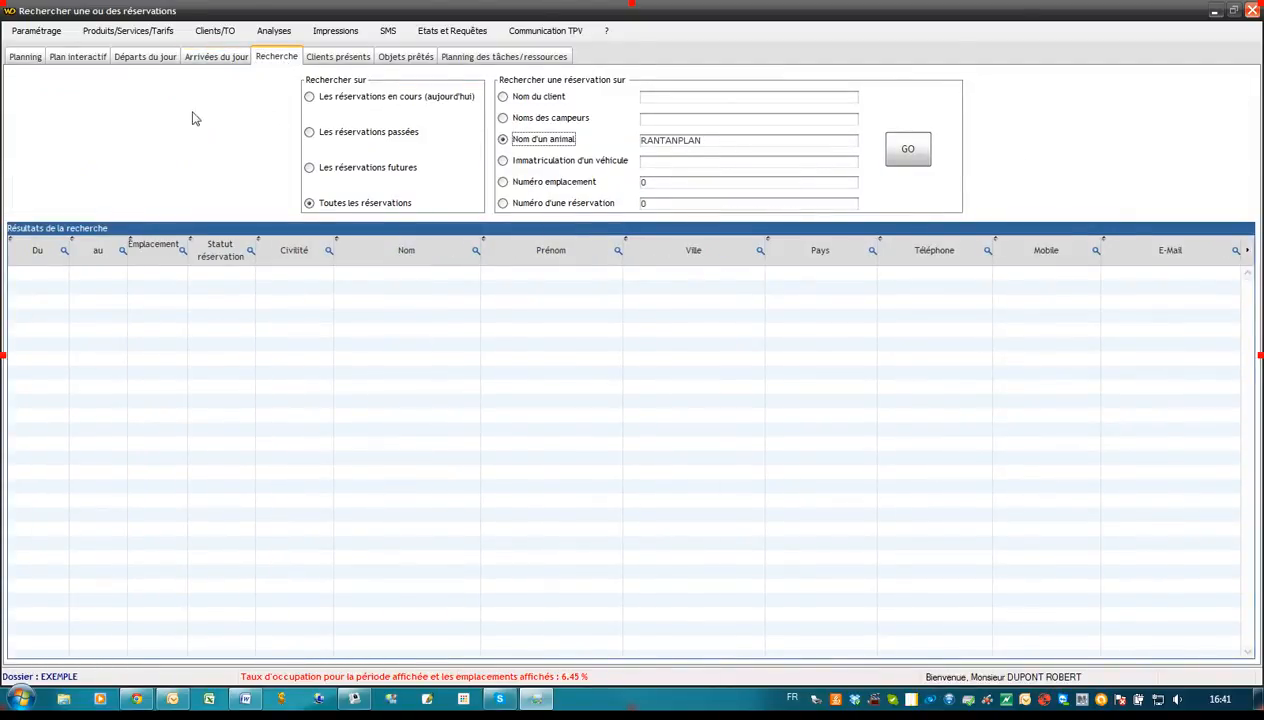
{"action": "left_click", "coordinate": [338, 58]}
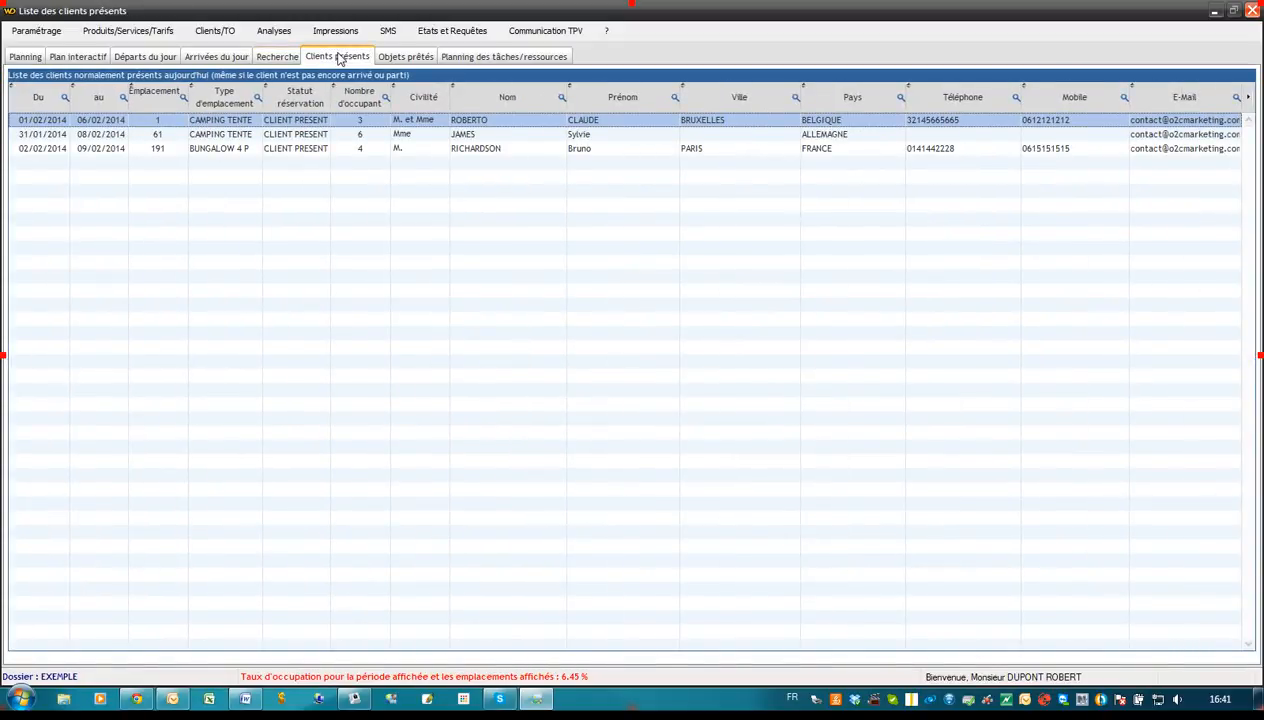
{"action": "left_click", "coordinate": [404, 62]}
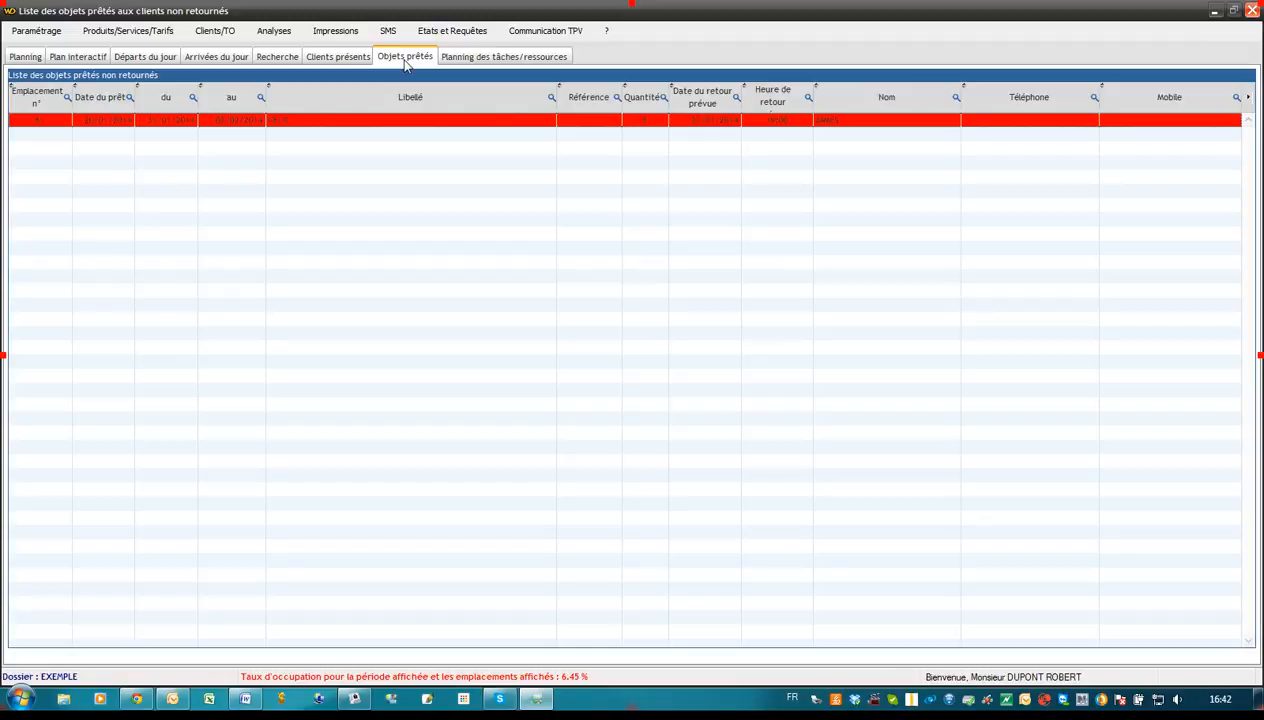
{"action": "left_click", "coordinate": [474, 60]}
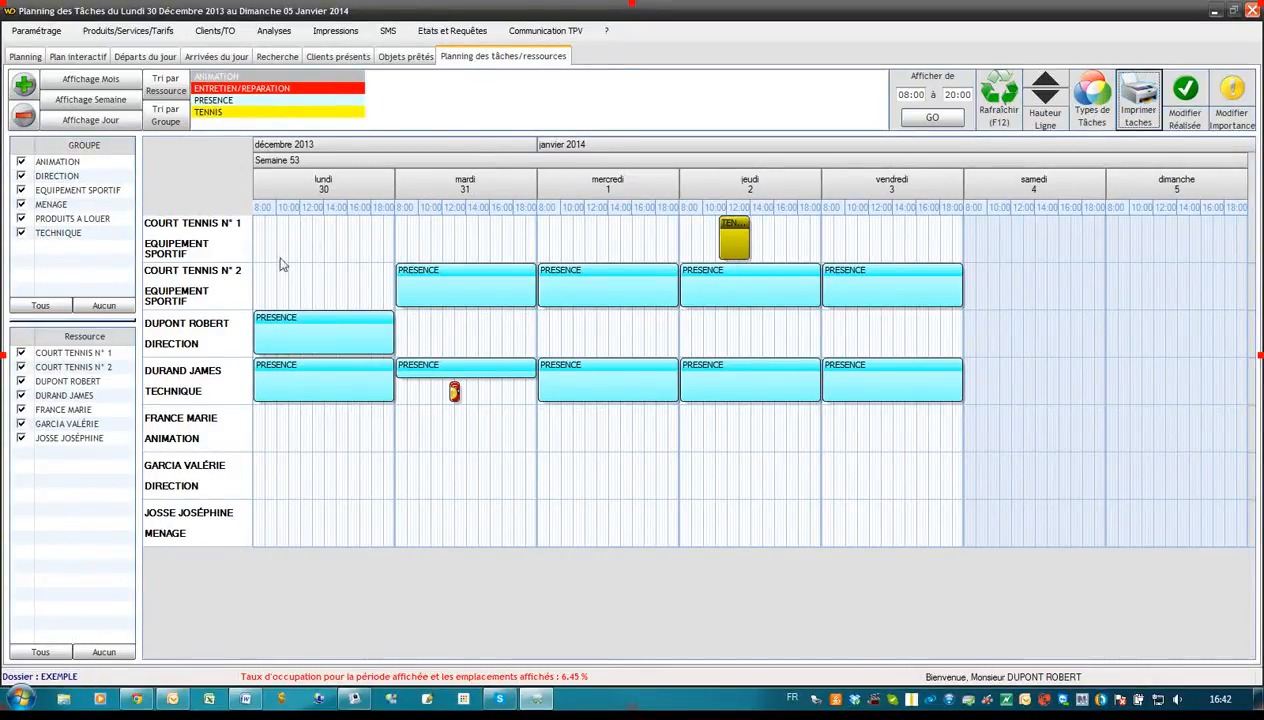
Look through the available settings, pricing and analysis commands, and view the saved SMS campaign messages
{"action": "left_click", "coordinate": [40, 33]}
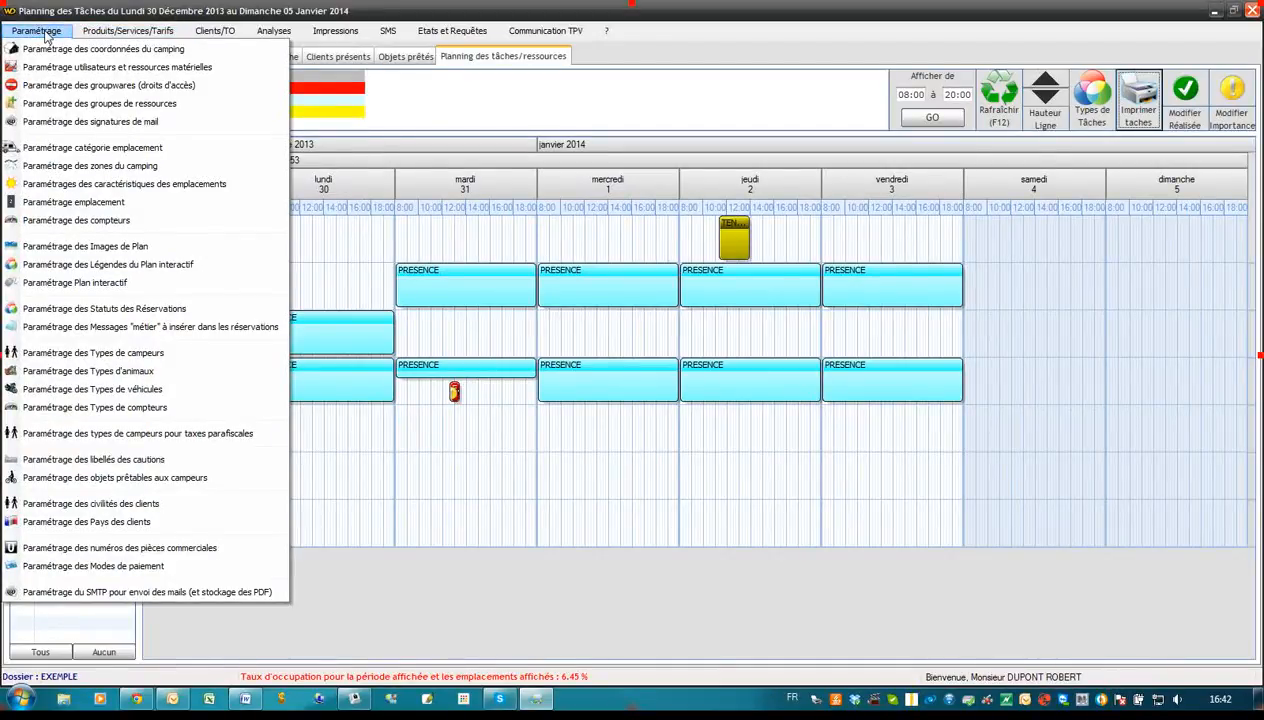
{"action": "mouse_move", "coordinate": [88, 32]}
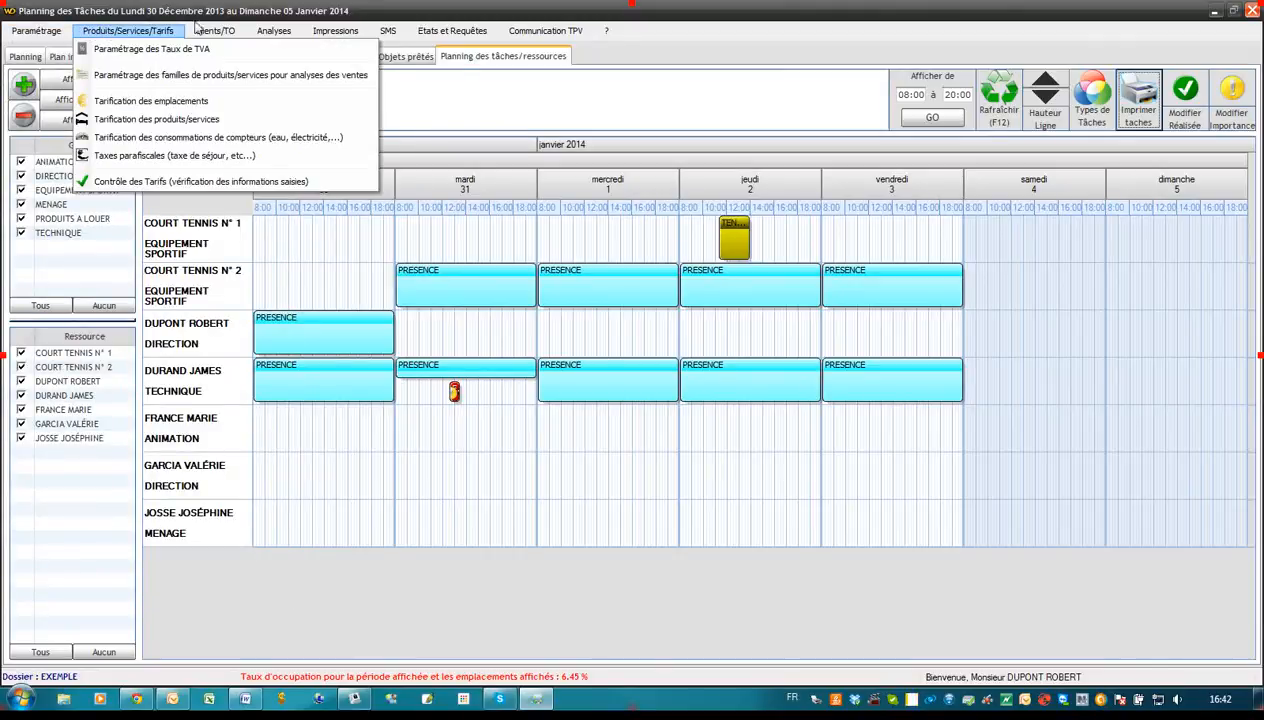
{"action": "mouse_move", "coordinate": [284, 36]}
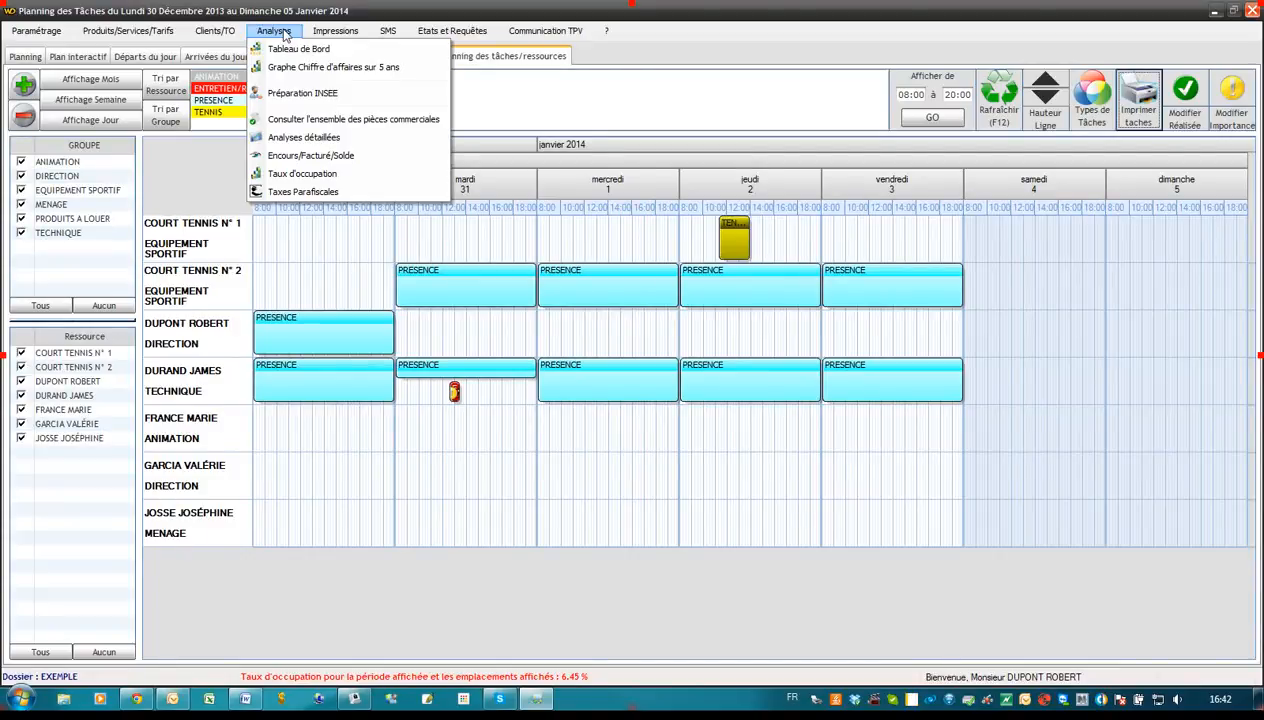
{"action": "mouse_move", "coordinate": [388, 31]}
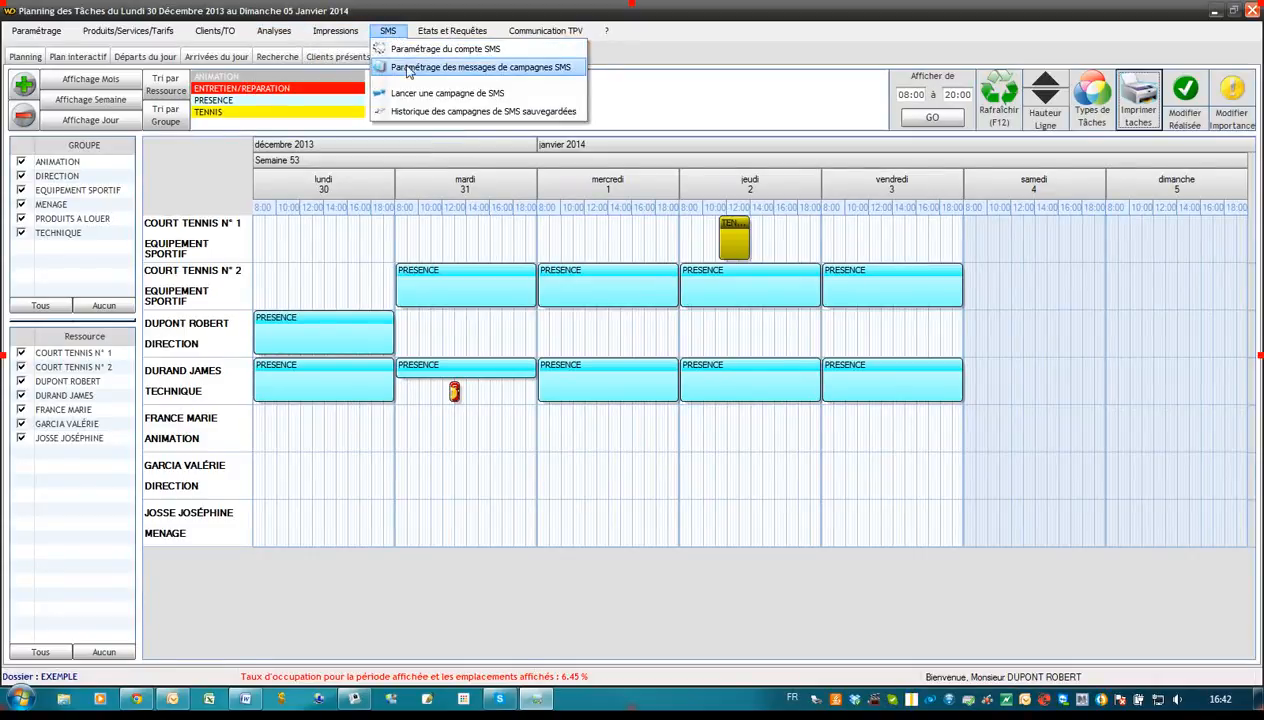
{"action": "left_click", "coordinate": [406, 69]}
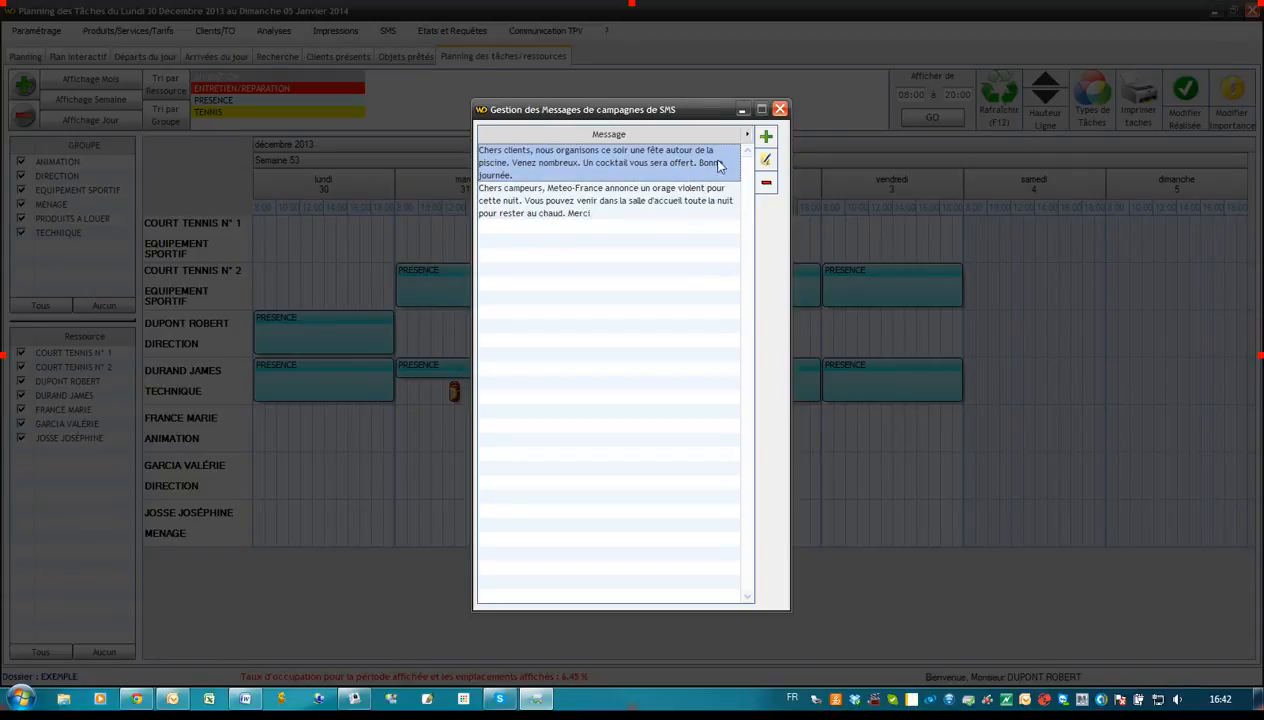
{"action": "left_click", "coordinate": [779, 110]}
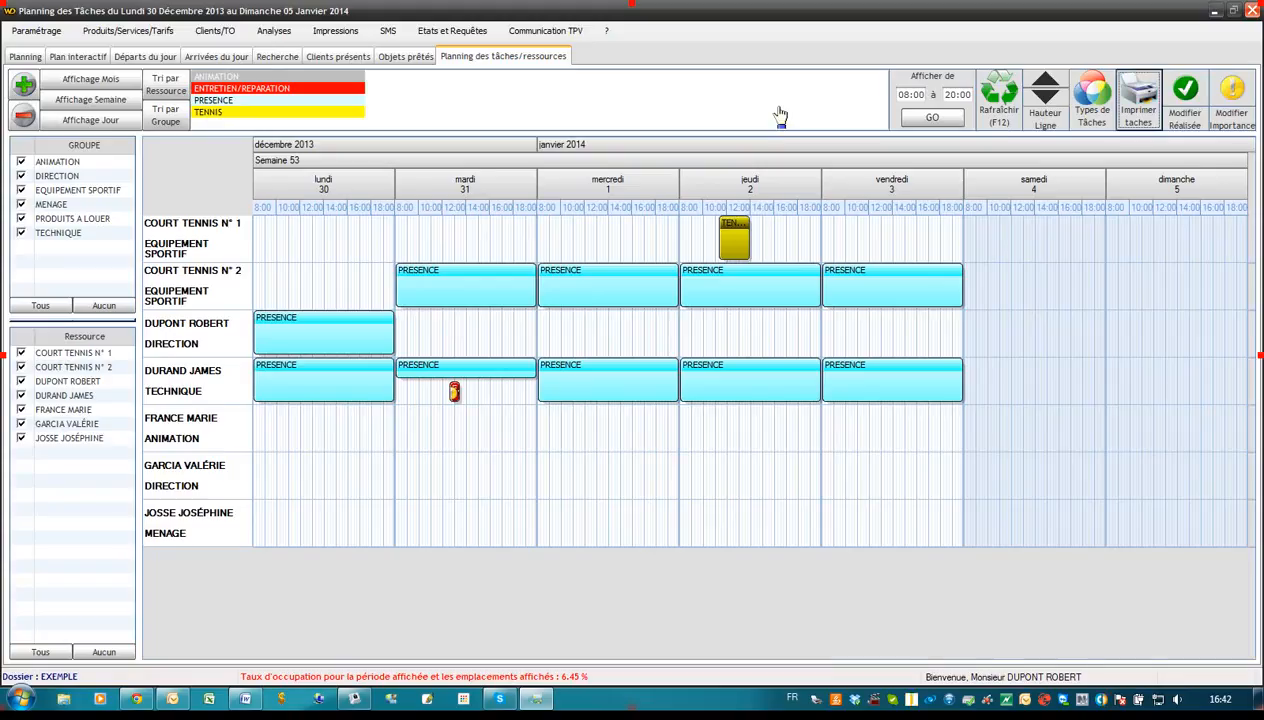
Read the explanation of data sharing between CampinGest and the TPV till software
{"action": "left_click", "coordinate": [537, 31]}
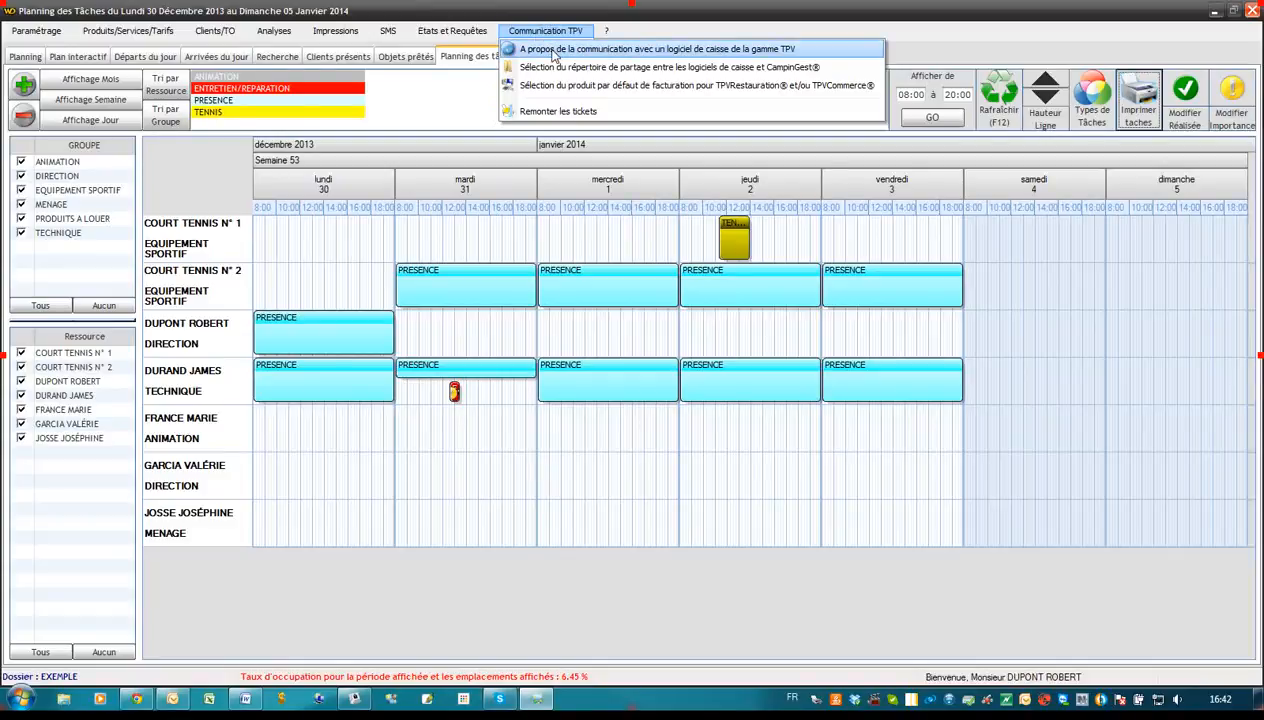
{"action": "left_click", "coordinate": [553, 50]}
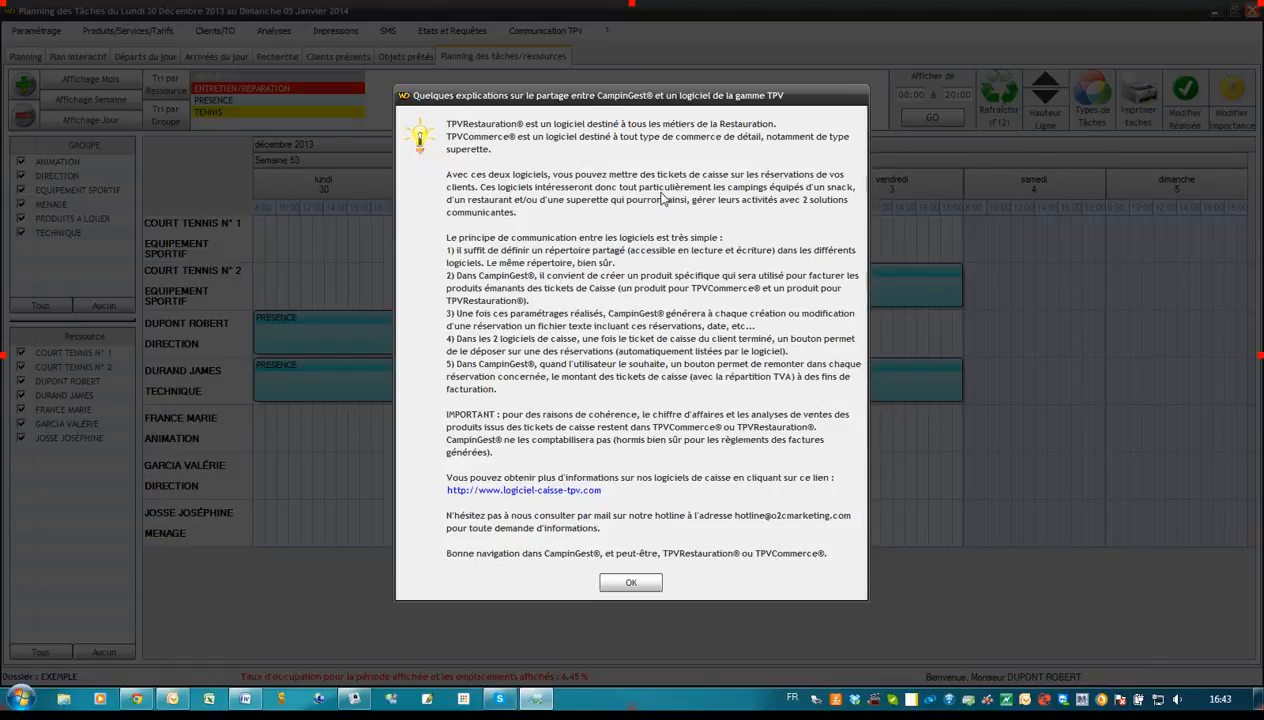
{"action": "left_click", "coordinate": [638, 582]}
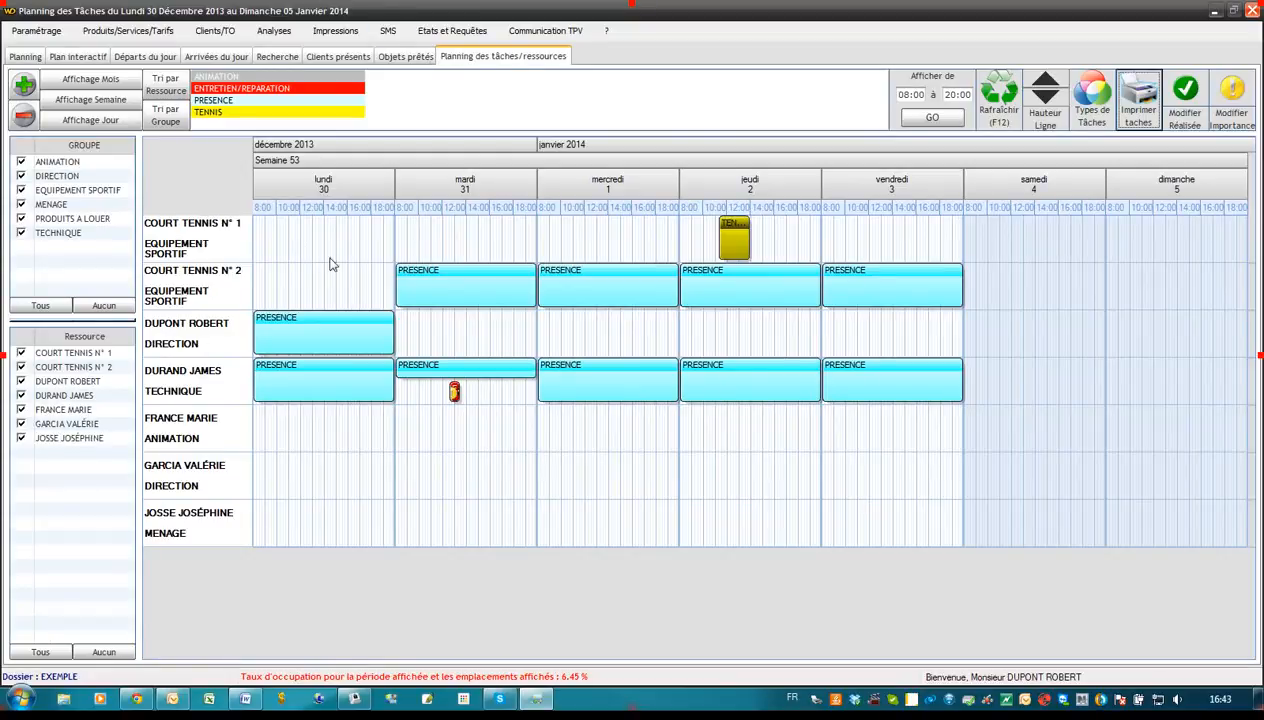
Open the reservation on pitch 1 from the reservation planning and examine its description, campers, meters, amounts and deposits
{"action": "left_click", "coordinate": [27, 57]}
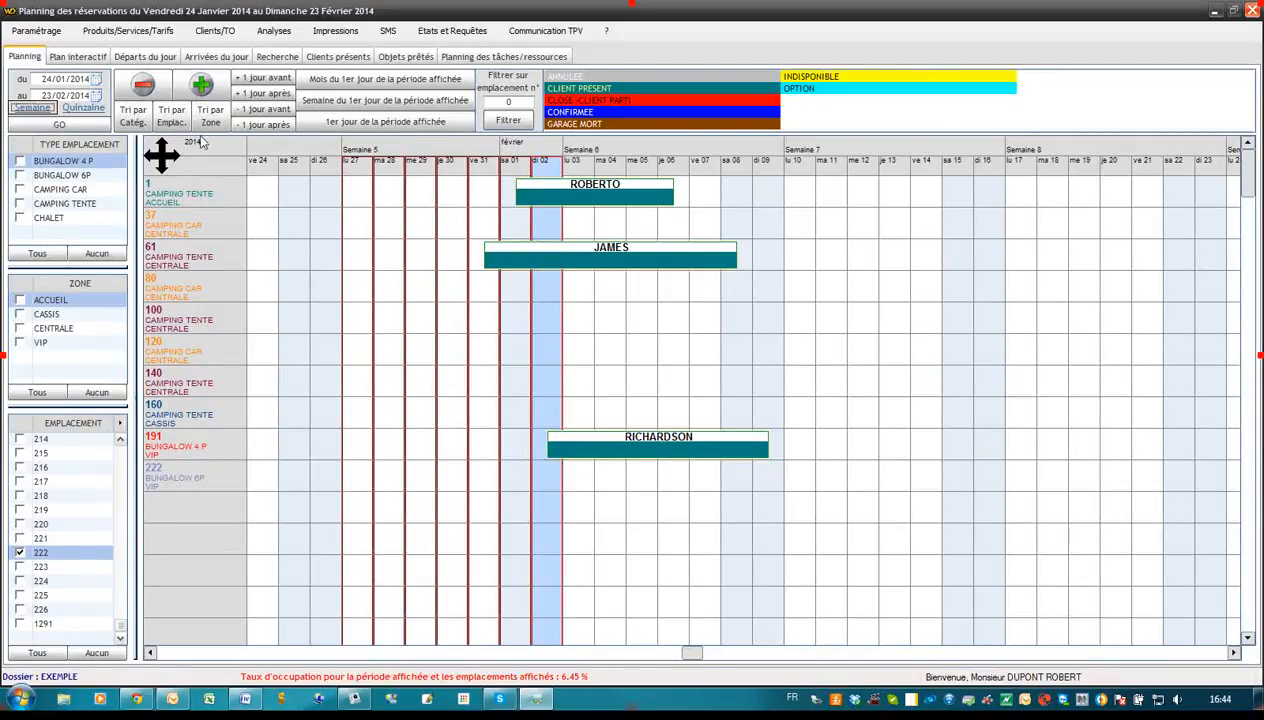
{"action": "mouse_move", "coordinate": [622, 203]}
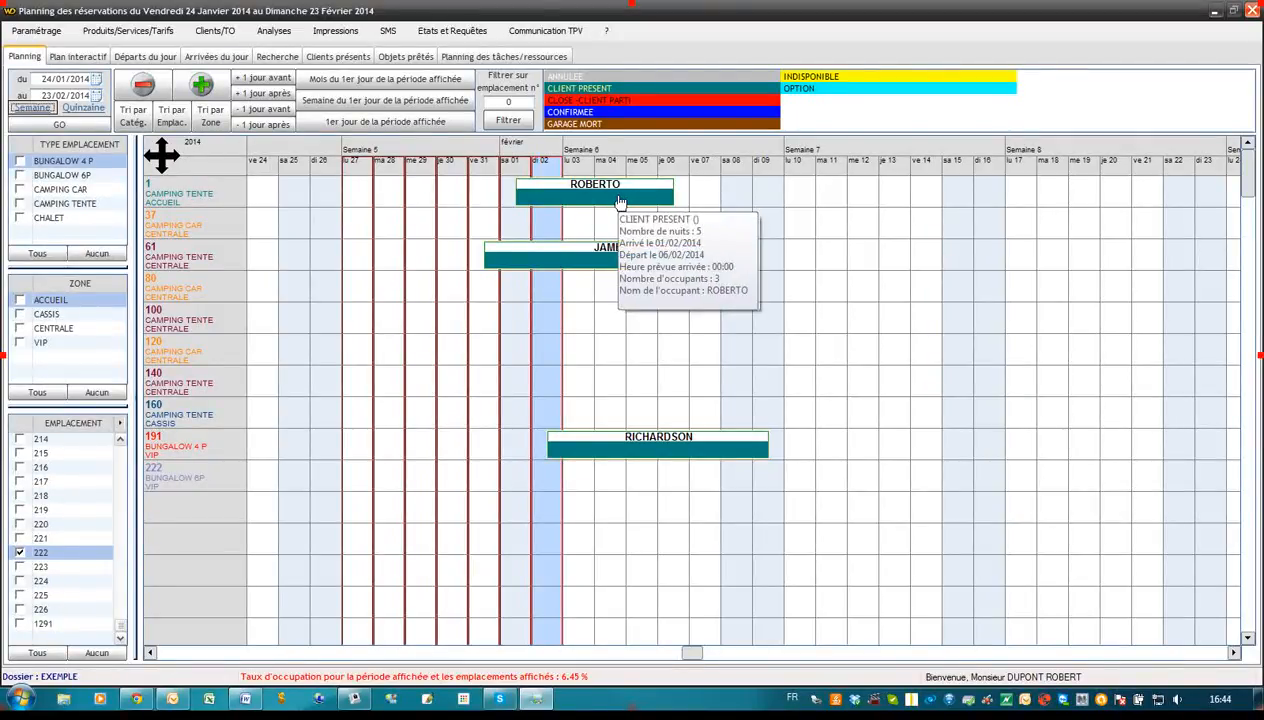
{"action": "double_click", "coordinate": [609, 203]}
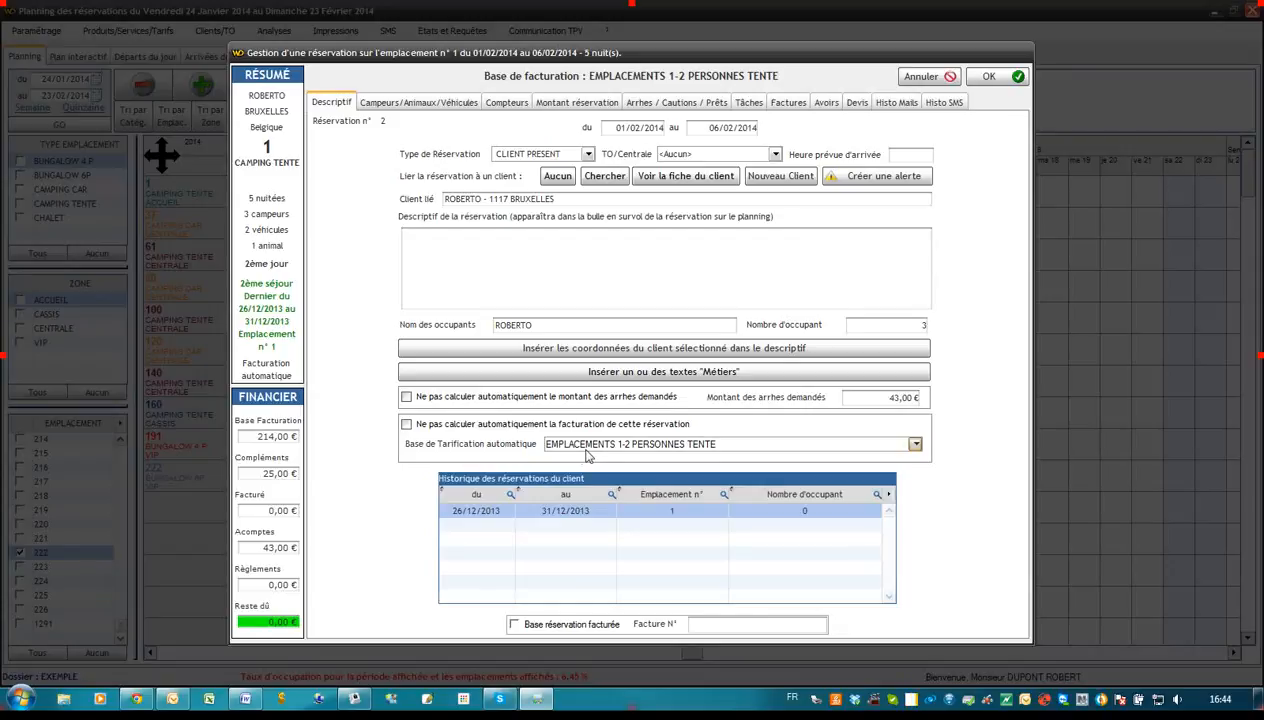
{"action": "left_click", "coordinate": [415, 103]}
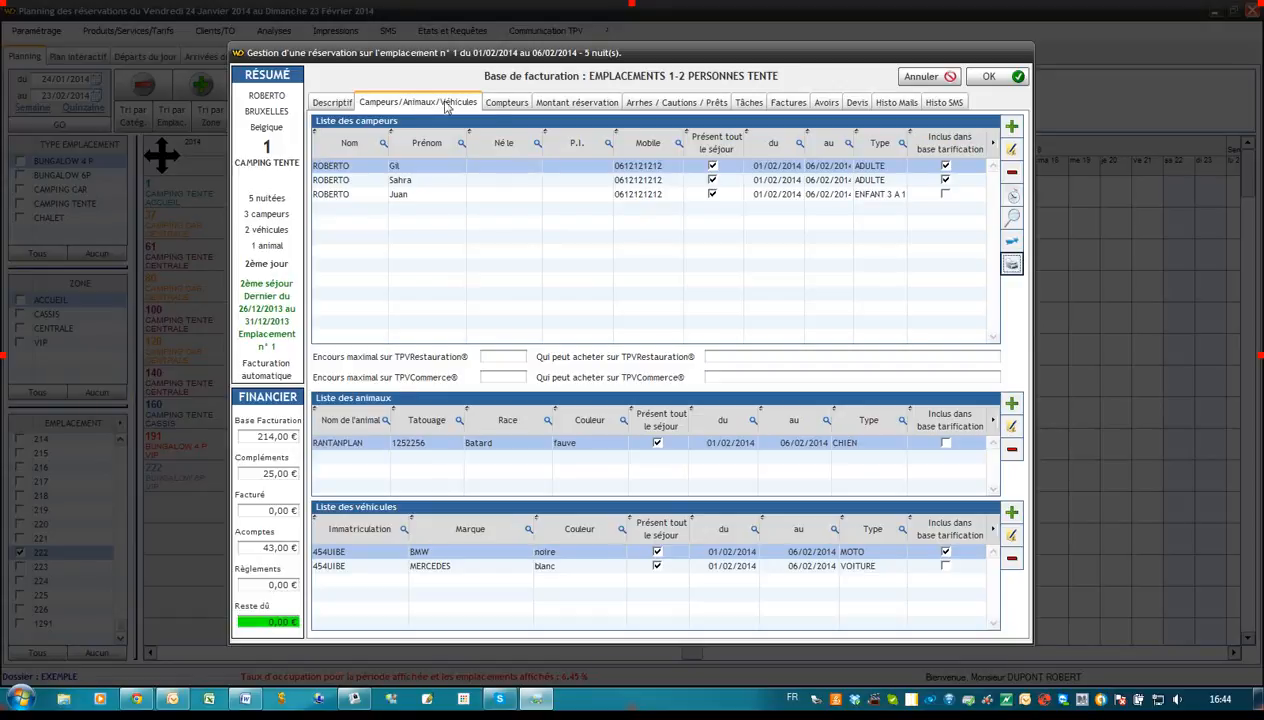
{"action": "left_click", "coordinate": [505, 104]}
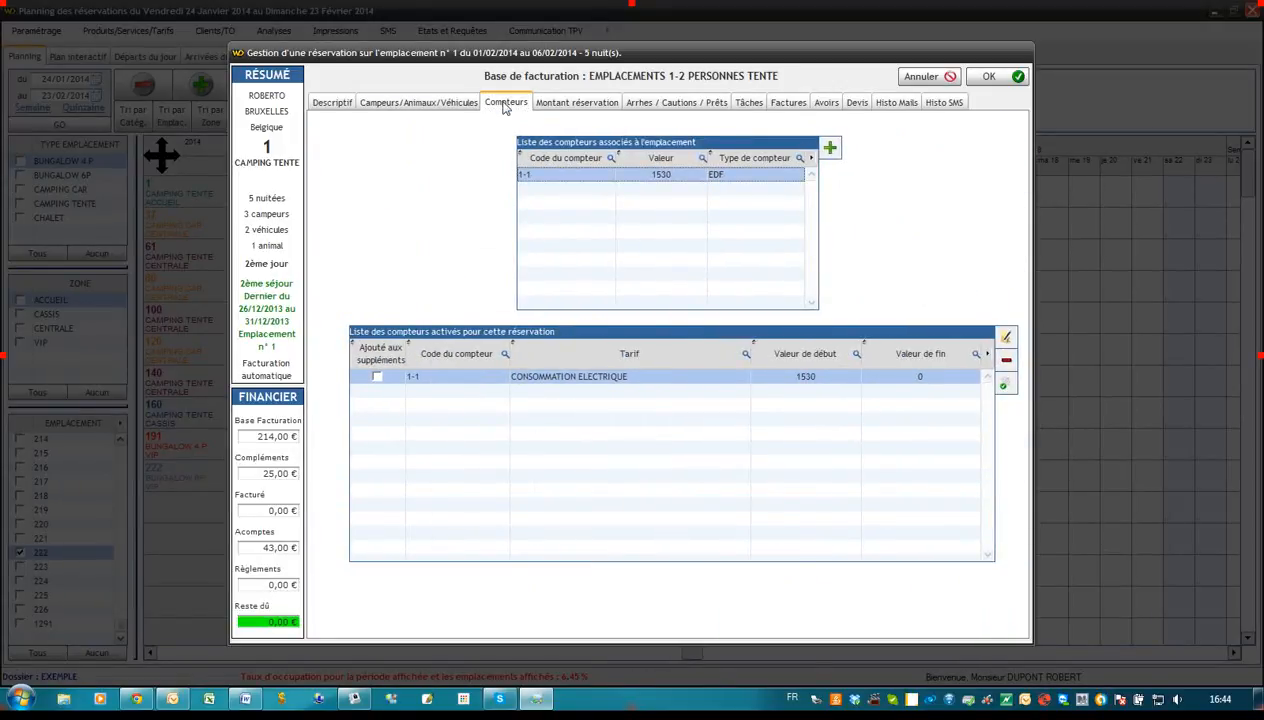
{"action": "left_click", "coordinate": [567, 104]}
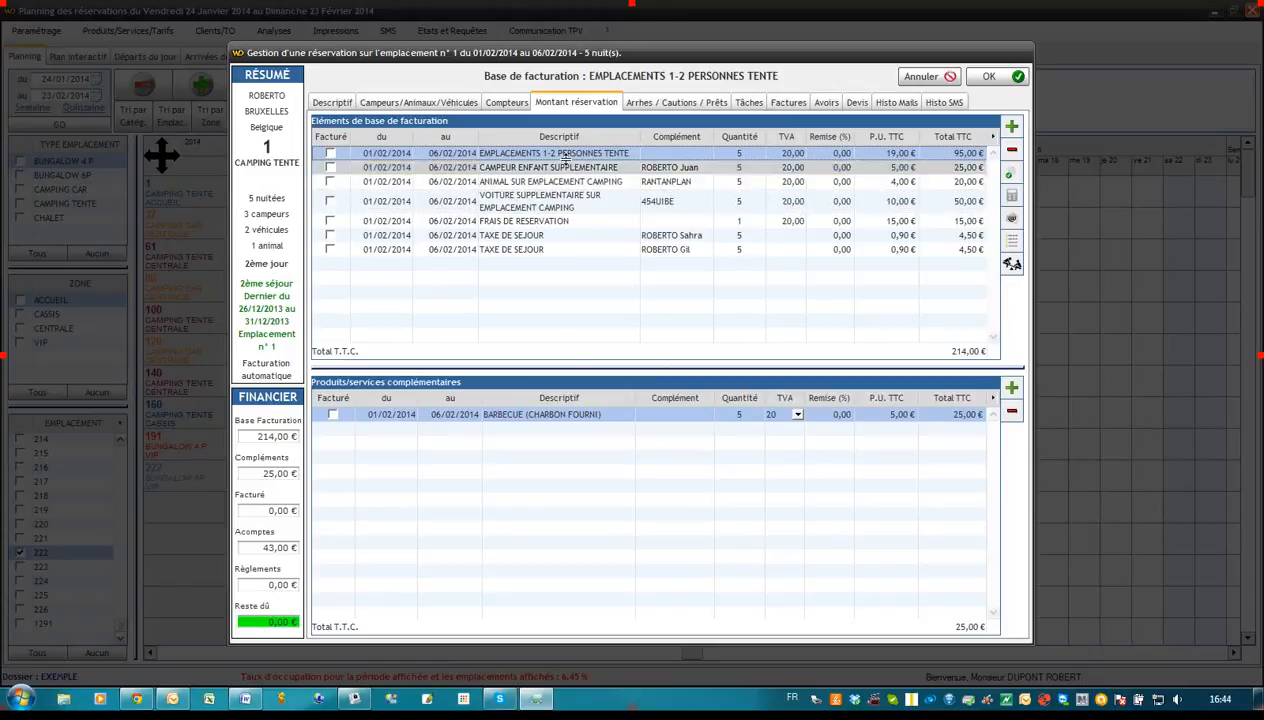
{"action": "left_click", "coordinate": [645, 104]}
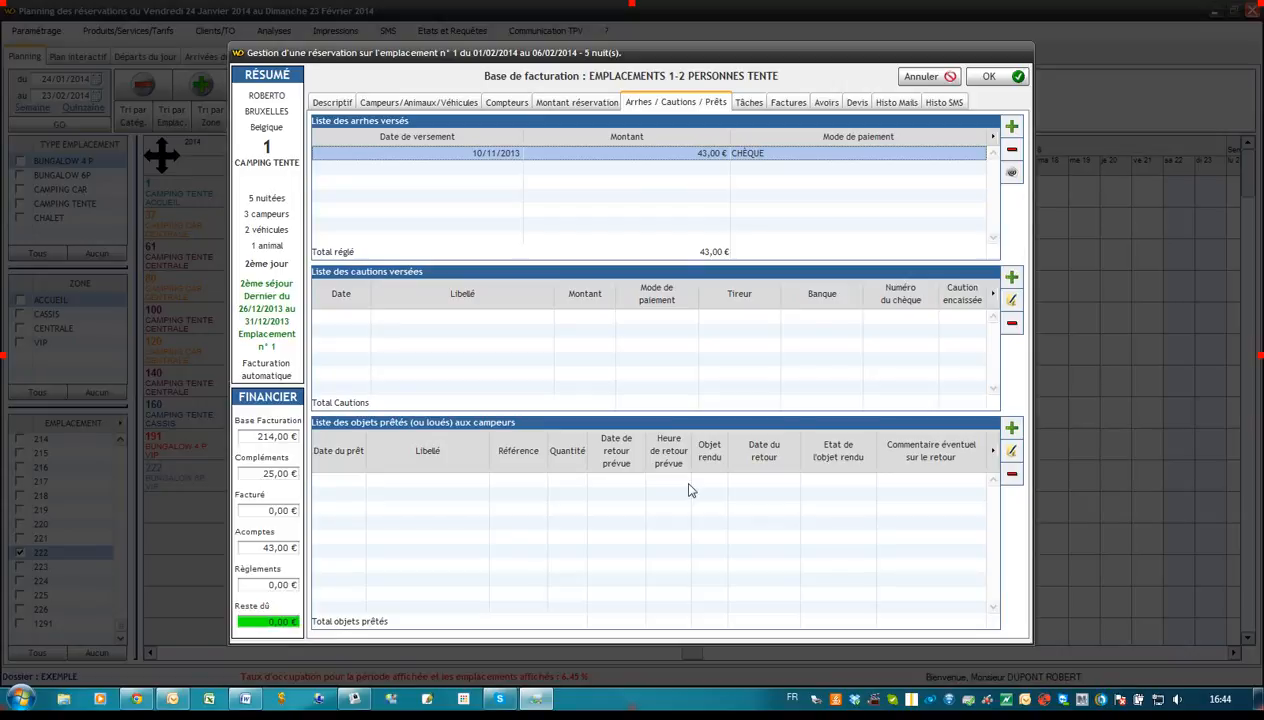
Examine the pitch 1 reservation's tasks, invoices, credit notes, quotes, mail and SMS histories, and close it without saving
{"action": "left_click", "coordinate": [747, 103]}
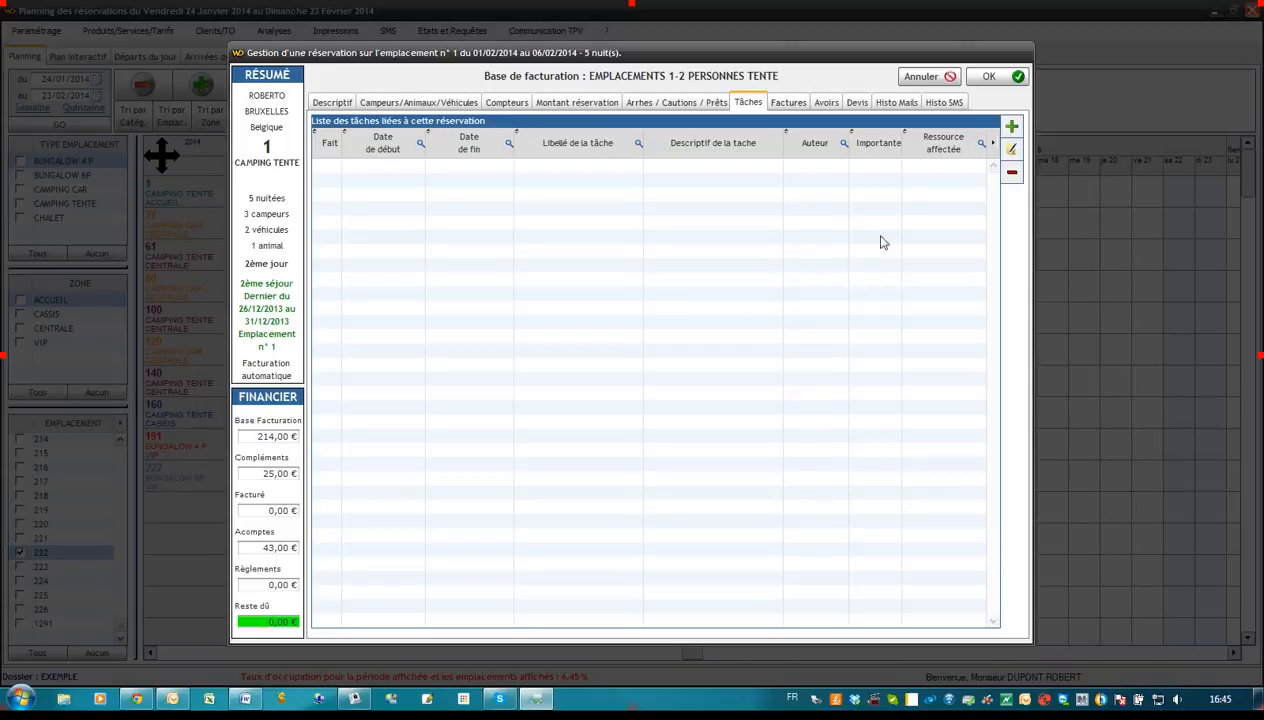
{"action": "left_click", "coordinate": [788, 102]}
{"action": "left_click", "coordinate": [825, 102]}
{"action": "left_click", "coordinate": [856, 103]}
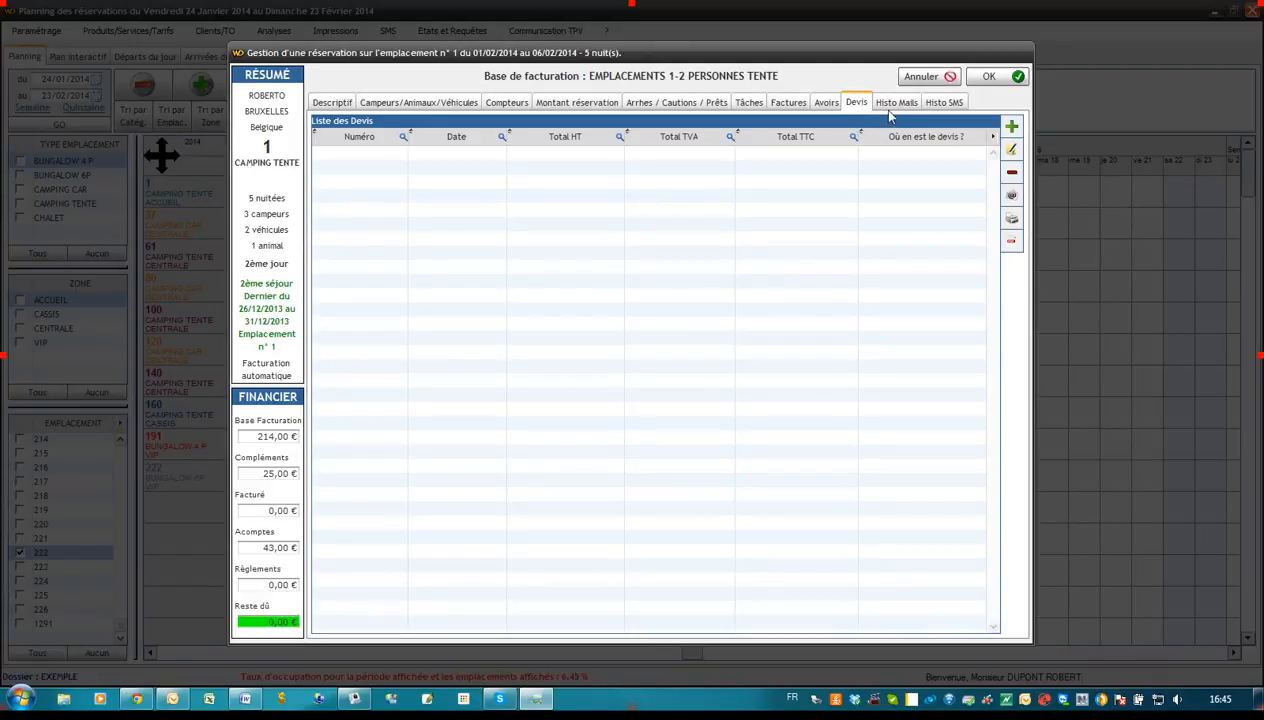
{"action": "left_click", "coordinate": [893, 103]}
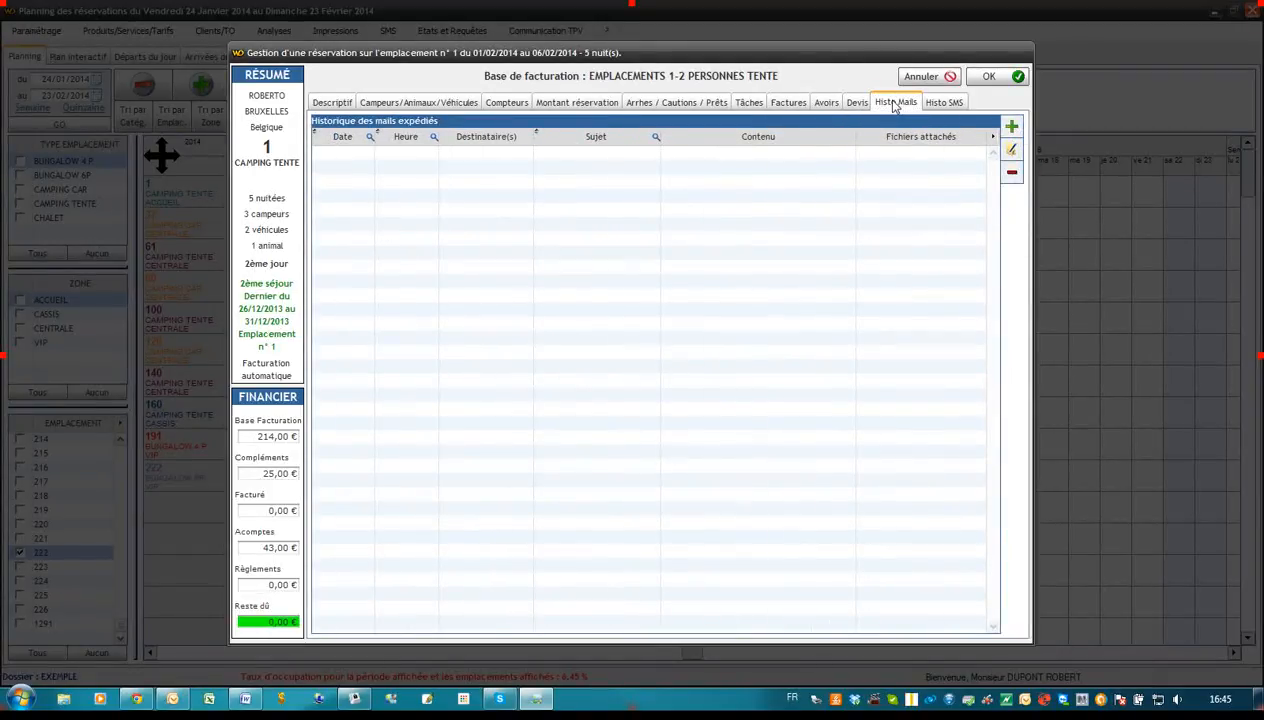
{"action": "left_click", "coordinate": [935, 103]}
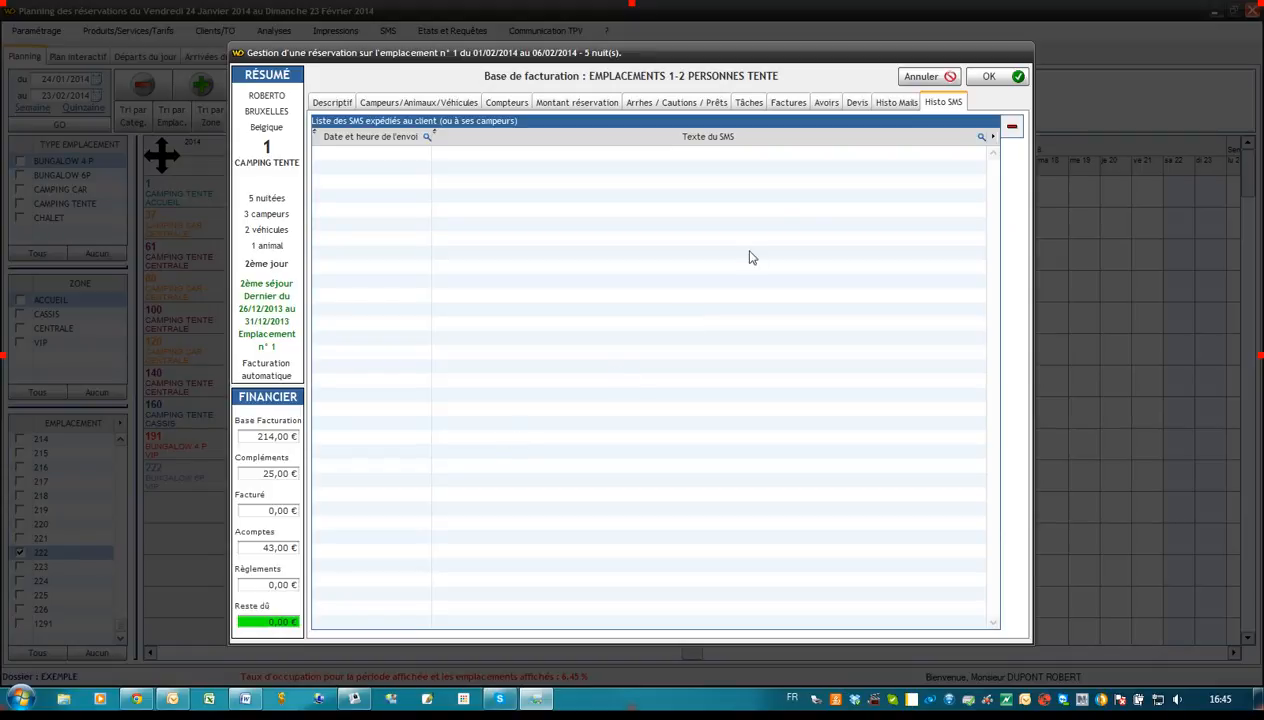
{"action": "left_click", "coordinate": [922, 78]}
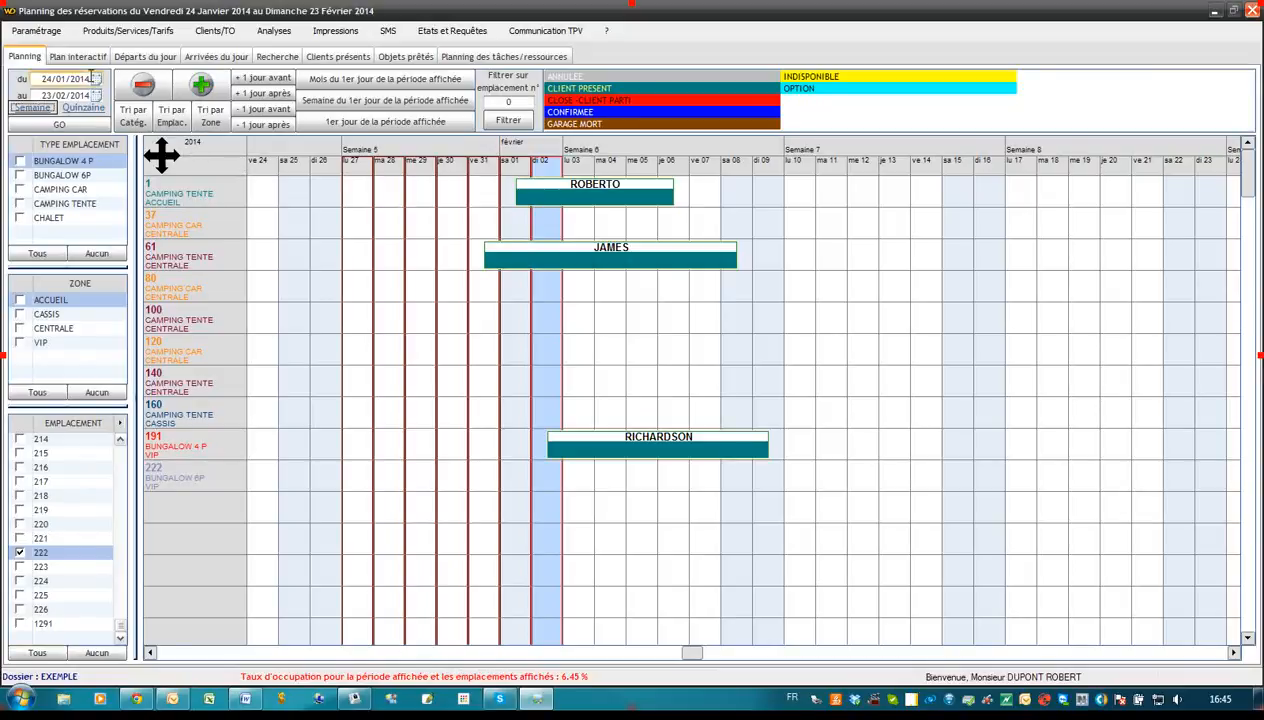
View the interactive campsite plan with its pitch availability search, and return to the reservation planning
{"action": "left_click", "coordinate": [80, 56]}
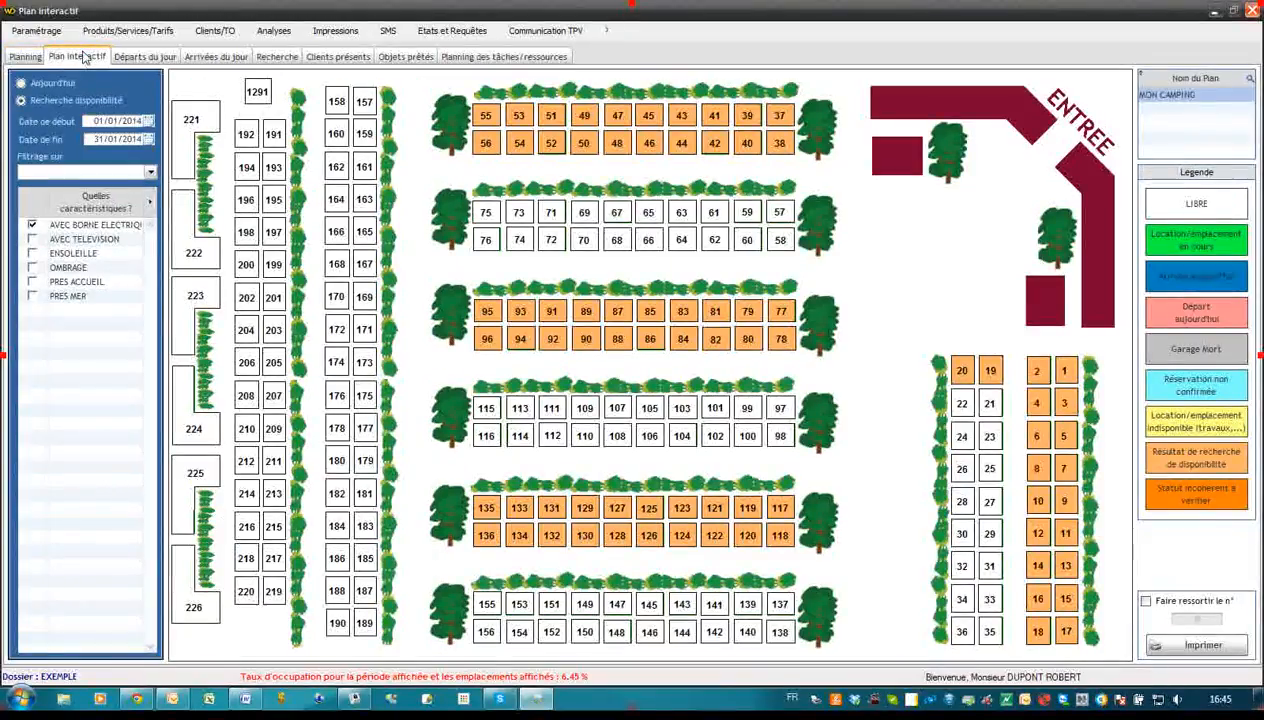
{"action": "left_click", "coordinate": [25, 57]}
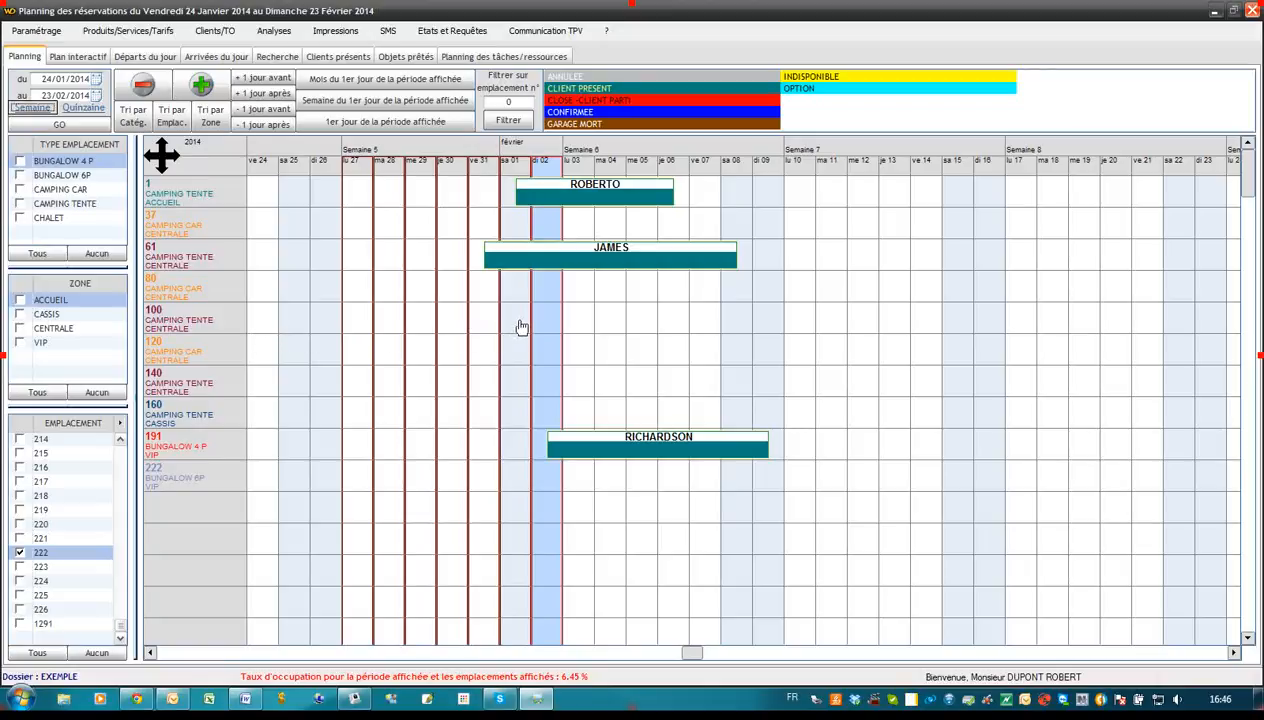
Create a reservation on pitch 100 from 01/02/2014 to 08/02/2014, link it to the existing Brussels client and insert the client's contact details in its description
{"action": "left_click_drag", "start_coordinate": [513, 327], "coordinate": [730, 322]}
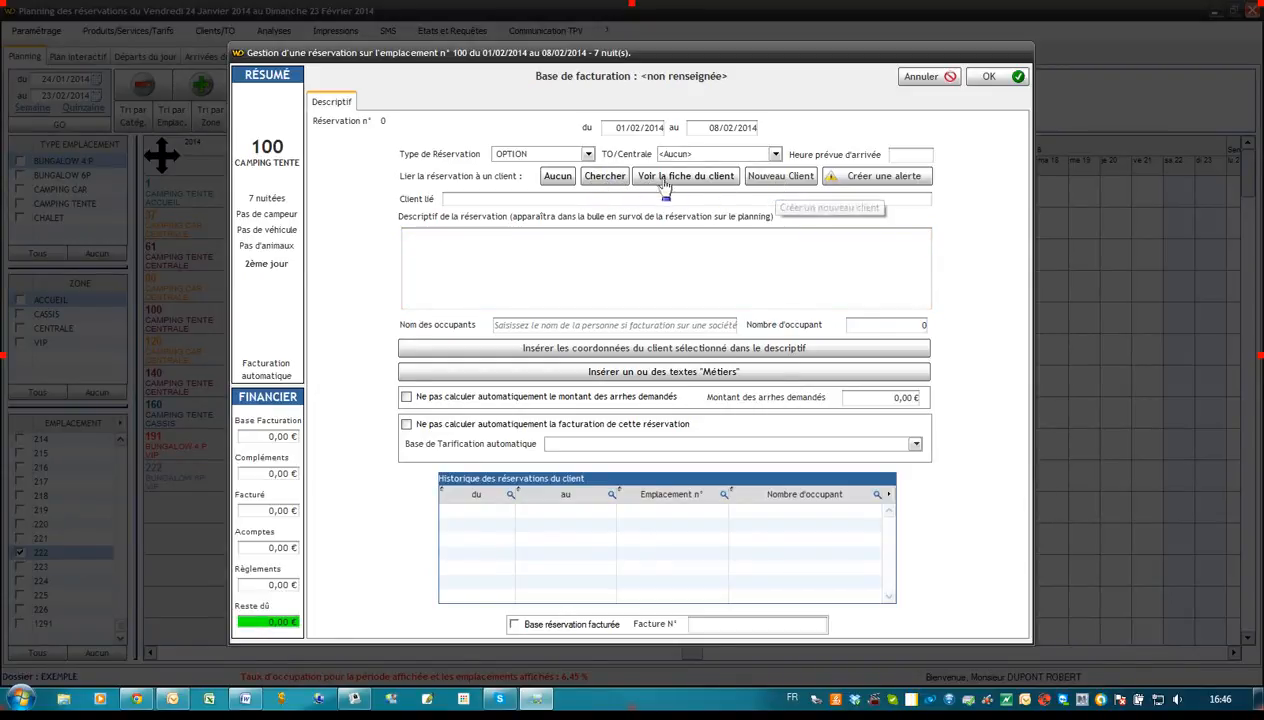
{"action": "left_click_drag", "start_coordinate": [604, 58], "coordinate": [633, 131]}
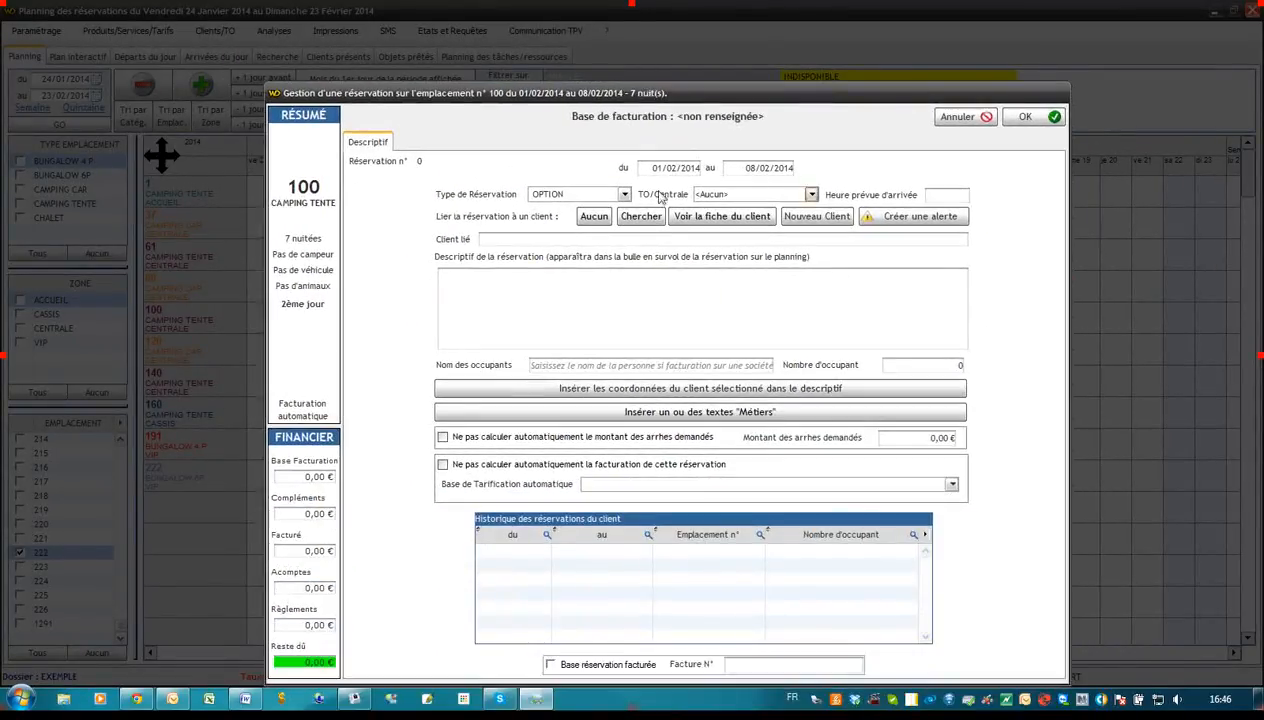
{"action": "left_click", "coordinate": [641, 218]}
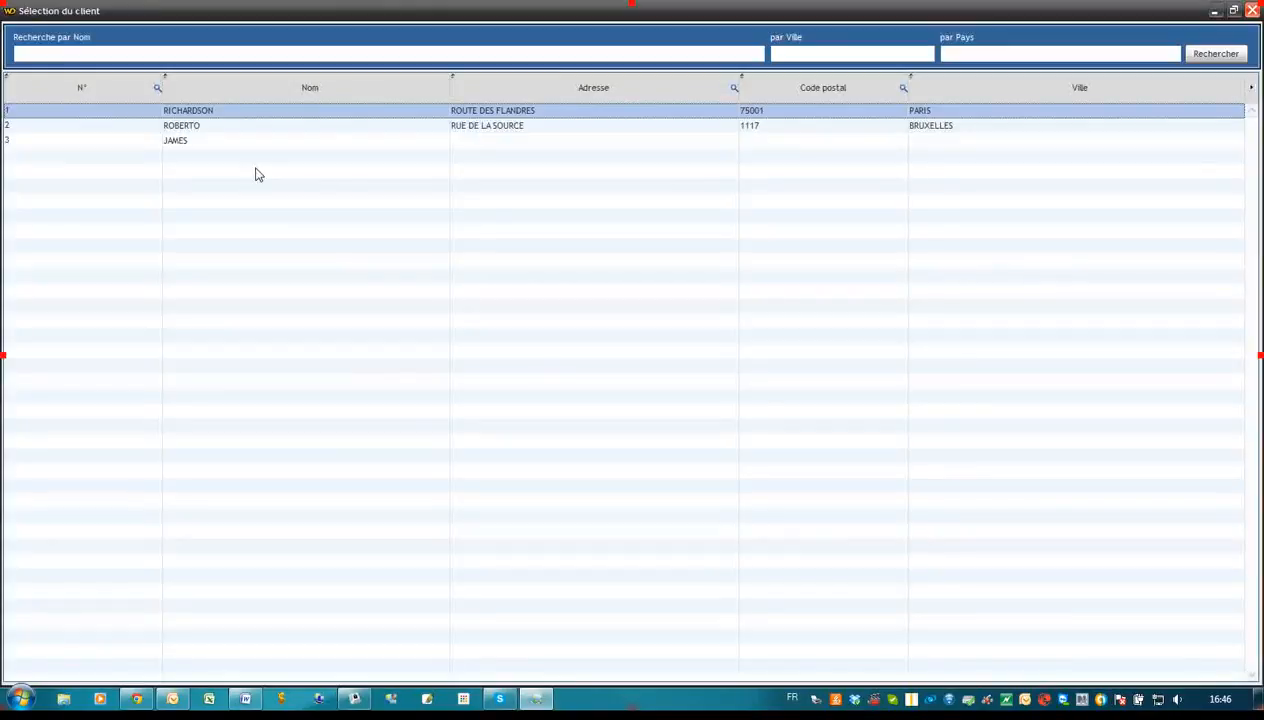
{"action": "double_click", "coordinate": [206, 128]}
{"action": "left_click", "coordinate": [641, 390]}
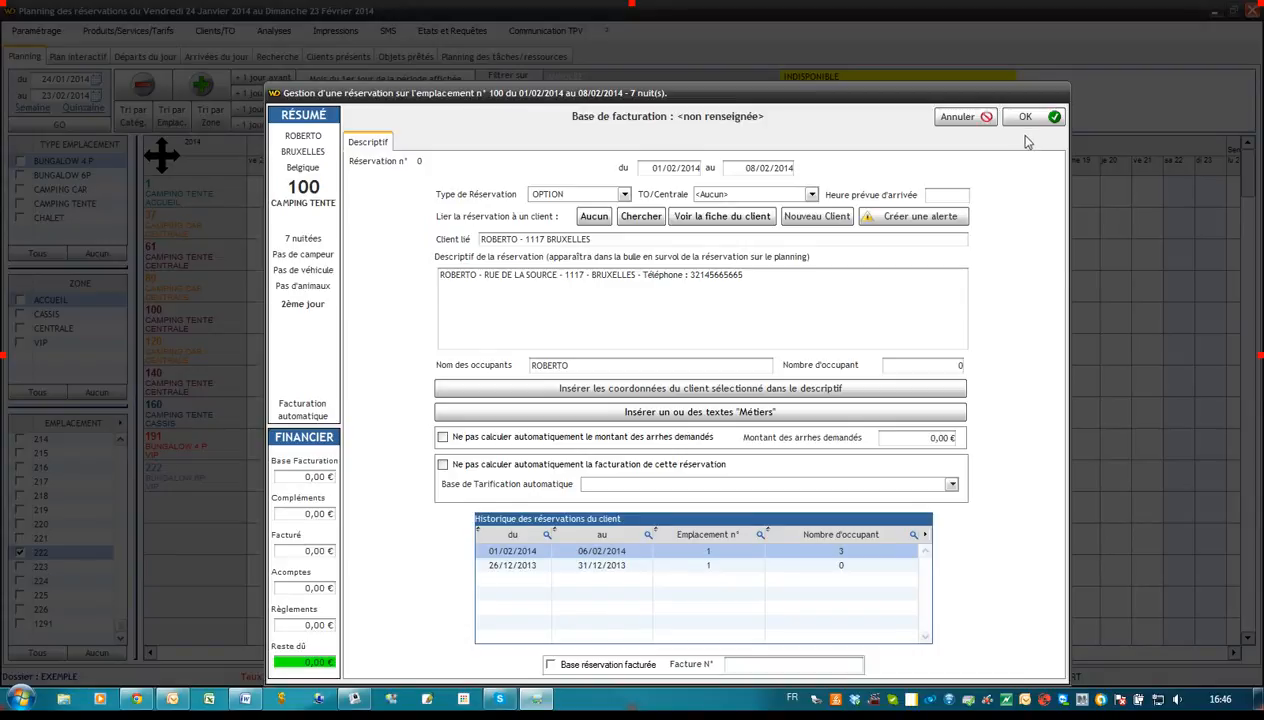
Set the reservation's automatic pricing base to LOCATION 1 SEMAINE BUNGALOW 4 PERSONNES
{"action": "left_click", "coordinate": [604, 490]}
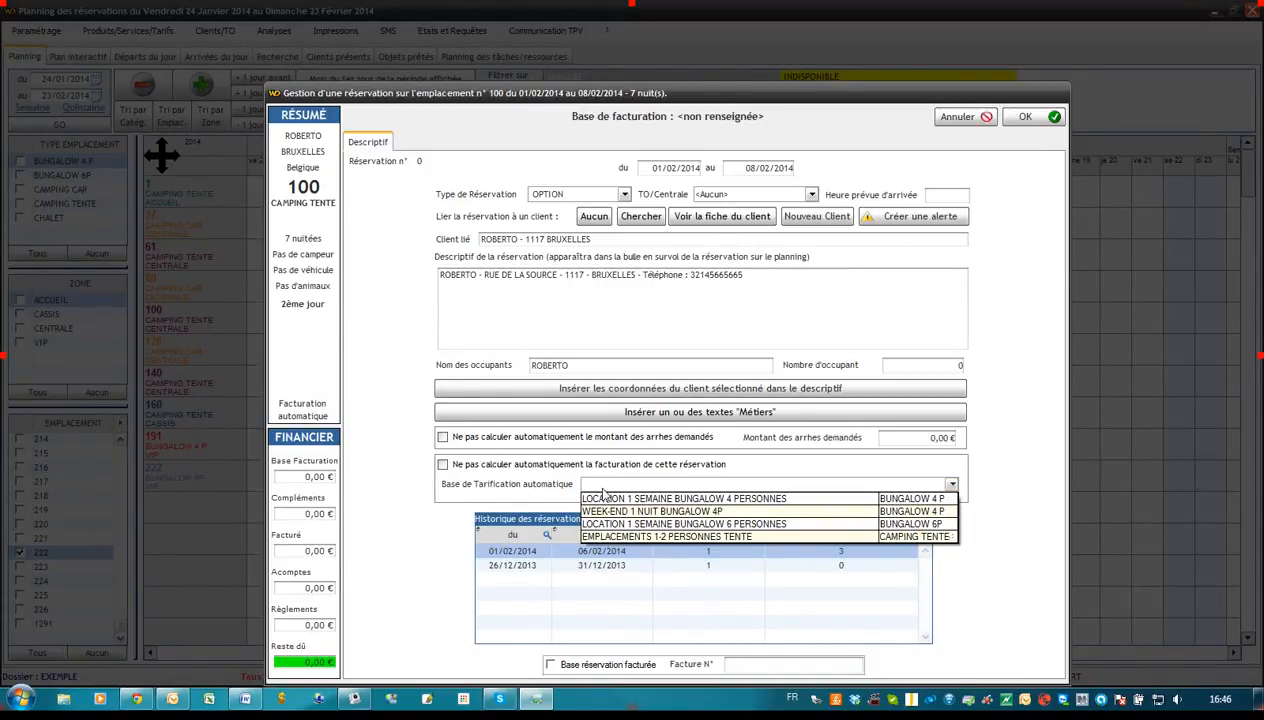
{"action": "left_click", "coordinate": [678, 503]}
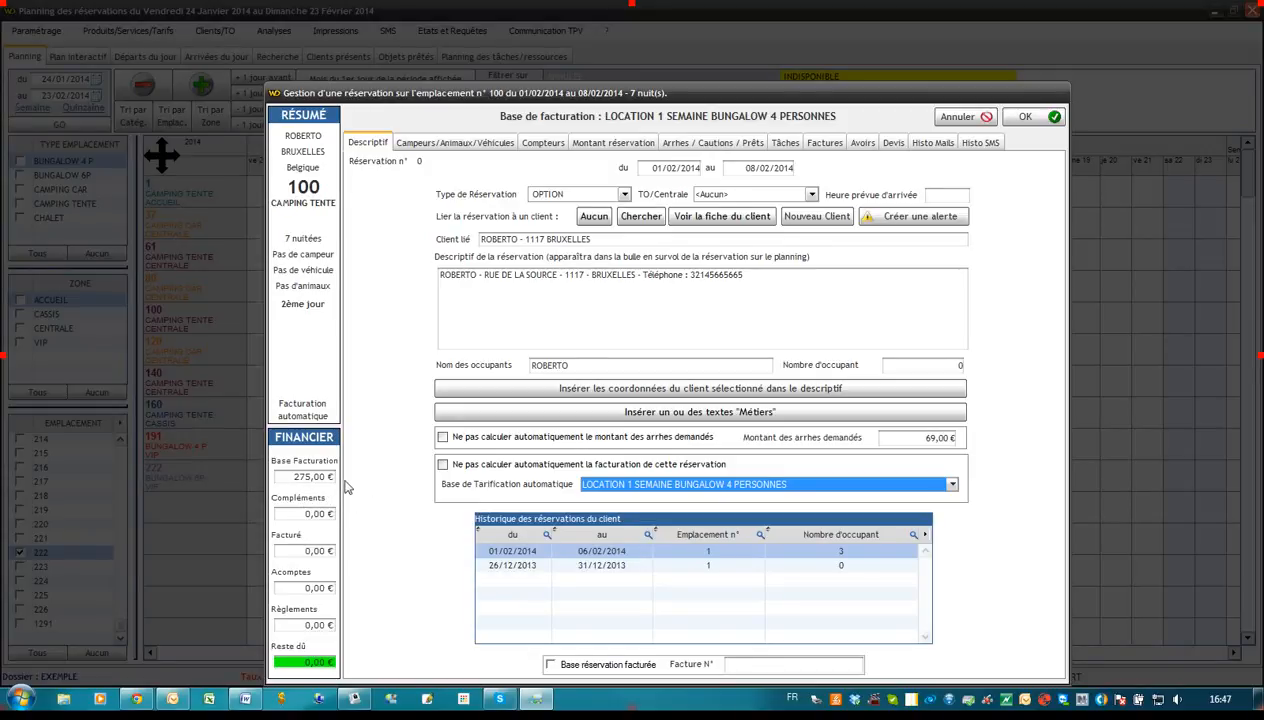
Copy the campers, animals and vehicles from the client's earlier pitch 1 reservation of 01/02/2014 to 06/02/2014
{"action": "left_click", "coordinate": [445, 142]}
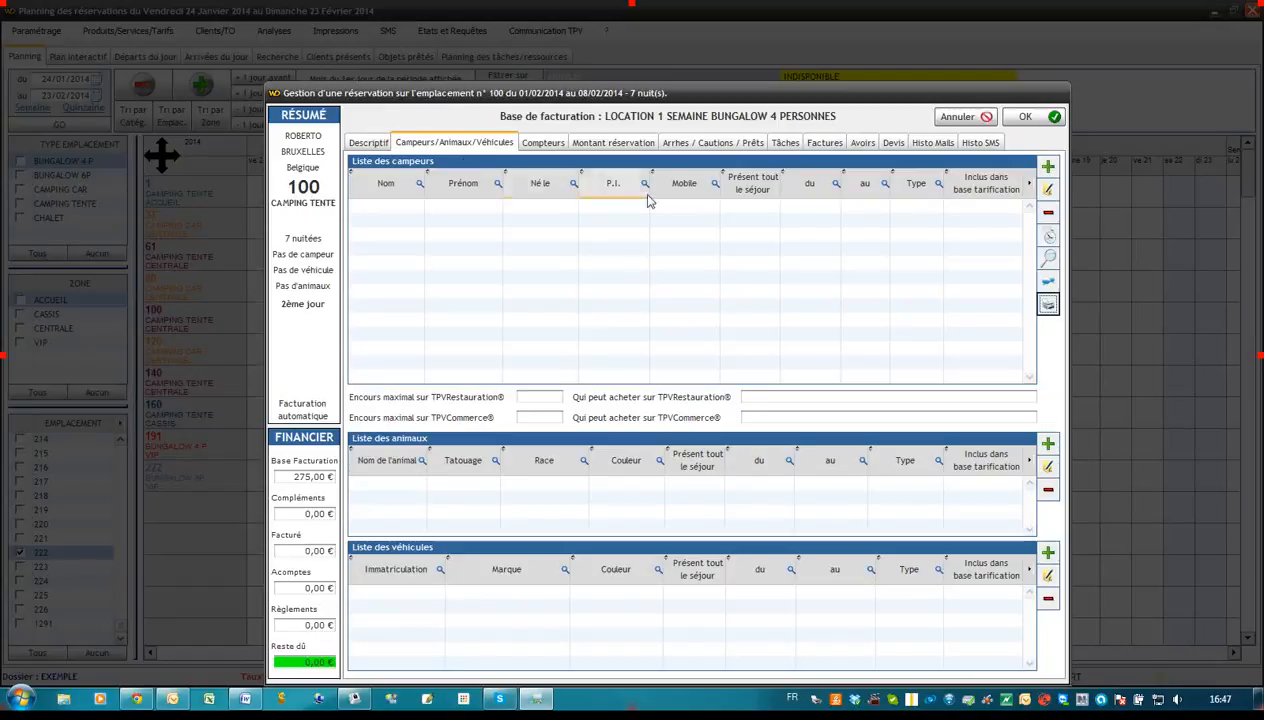
{"action": "left_click", "coordinate": [1049, 263]}
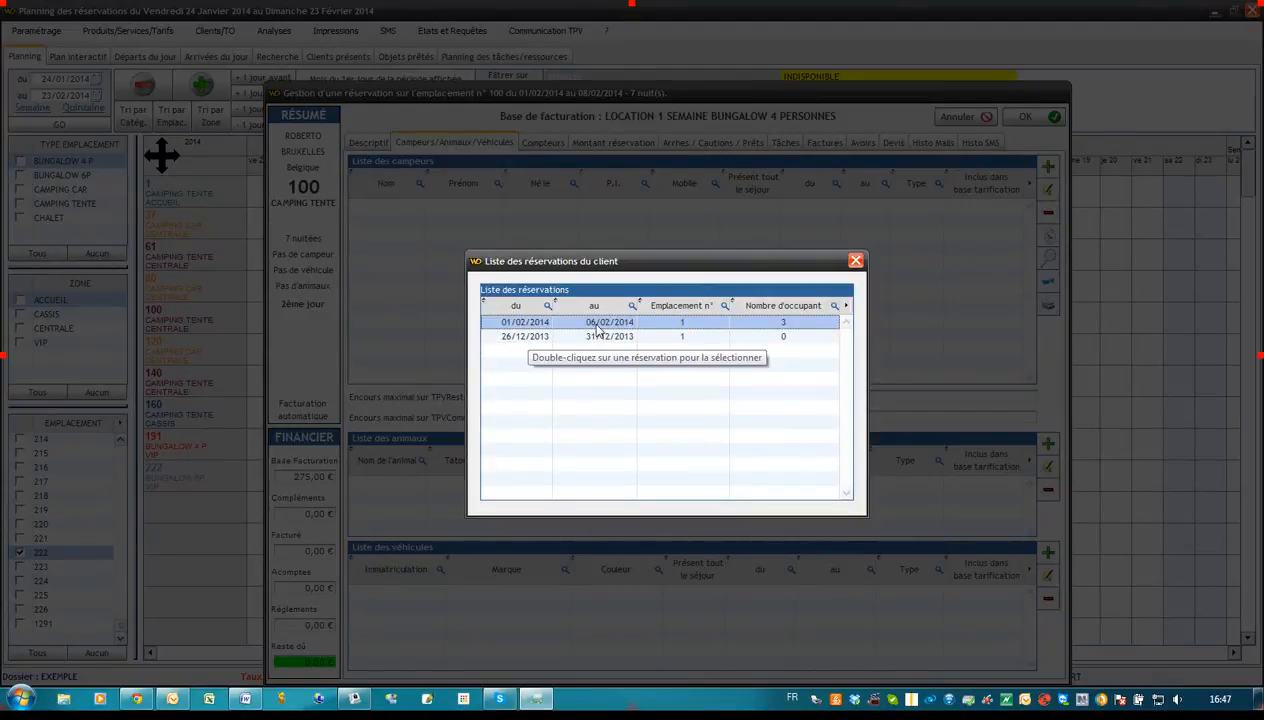
{"action": "double_click", "coordinate": [683, 323]}
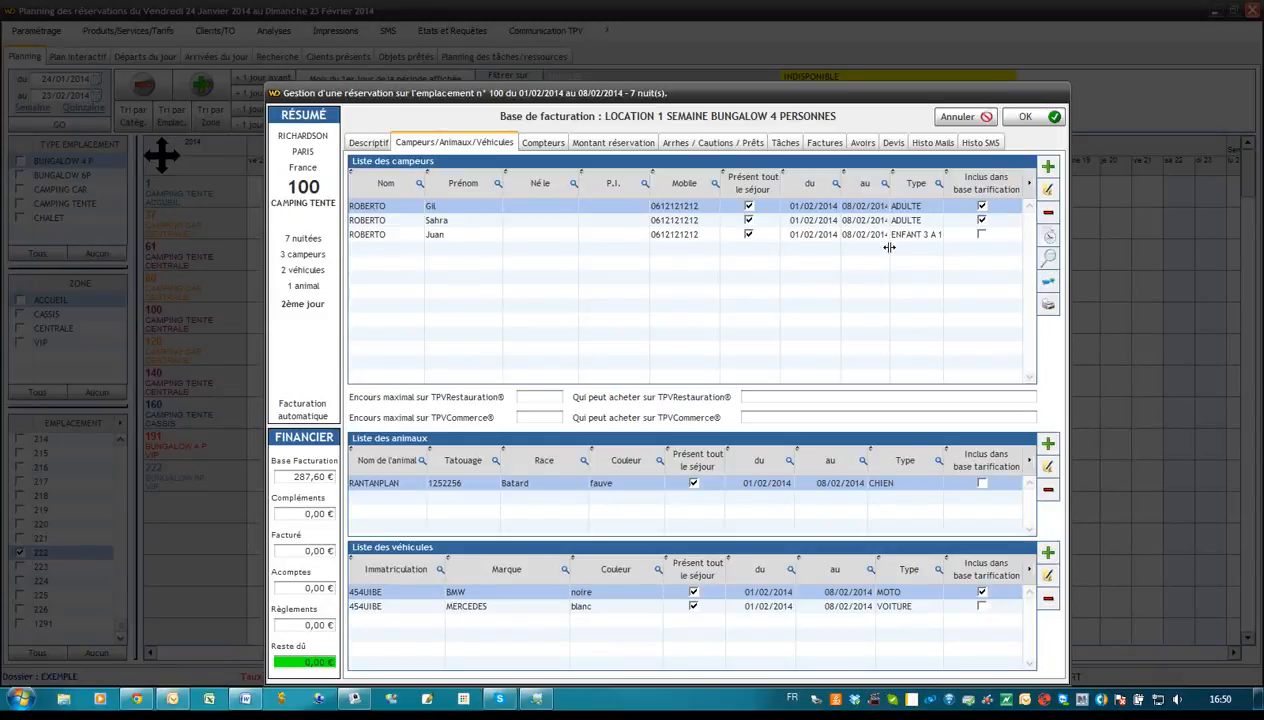
Delete all three copied campers from the pitch 100 reservation
{"action": "left_click", "coordinate": [1048, 212]}
{"action": "left_click", "coordinate": [701, 403]}
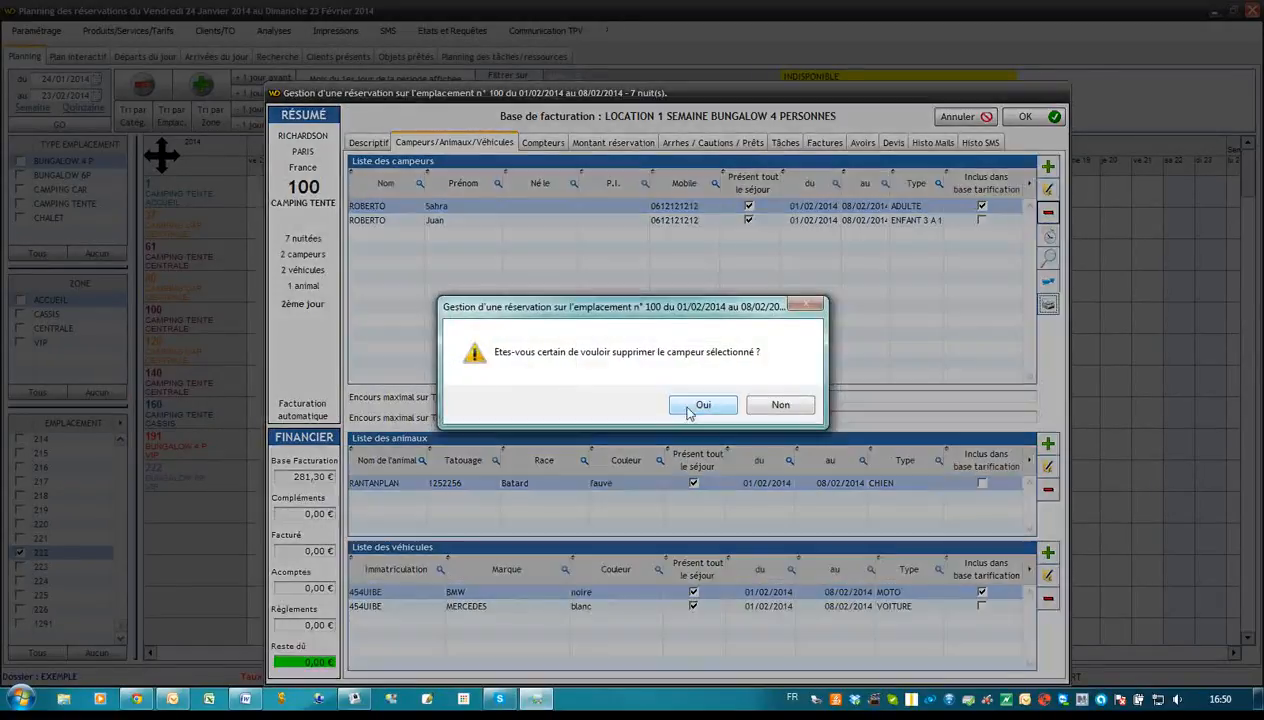
{"action": "left_click", "coordinate": [699, 402]}
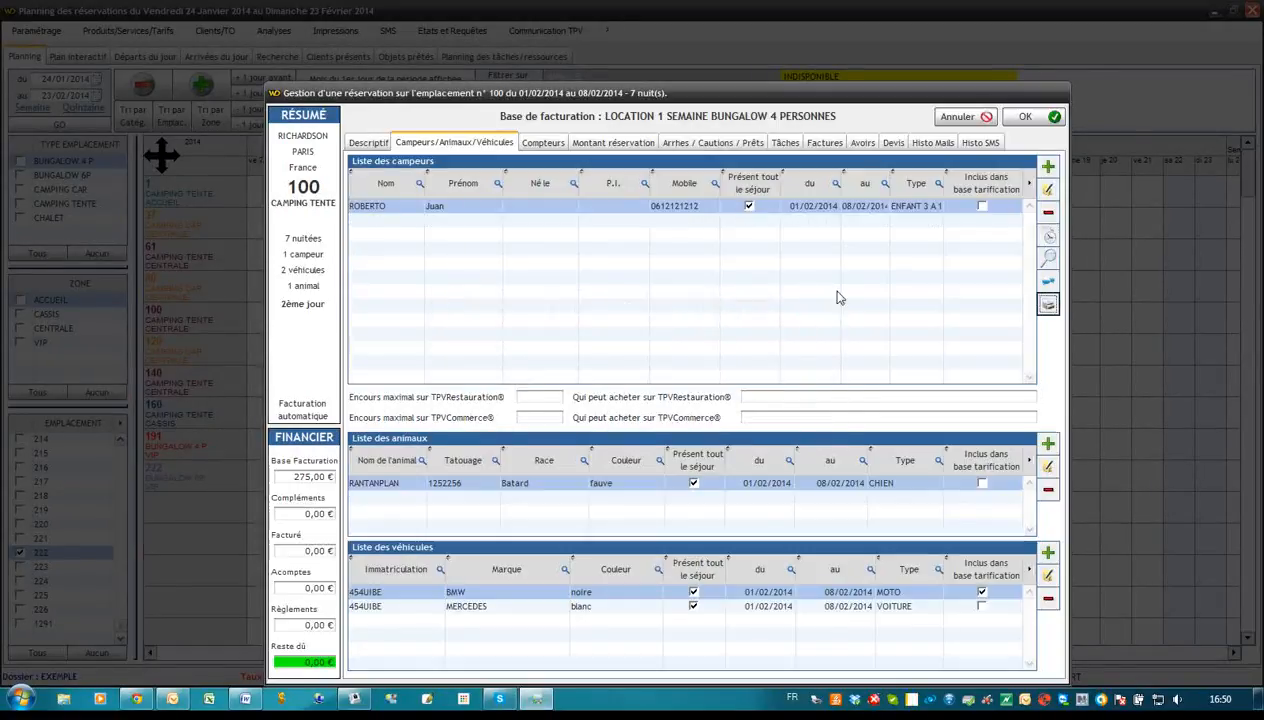
{"action": "left_click", "coordinate": [1048, 212]}
{"action": "left_click", "coordinate": [703, 403]}
Delete the copied dog and both vehicles from the pitch 100 reservation
{"action": "left_click", "coordinate": [1048, 489]}
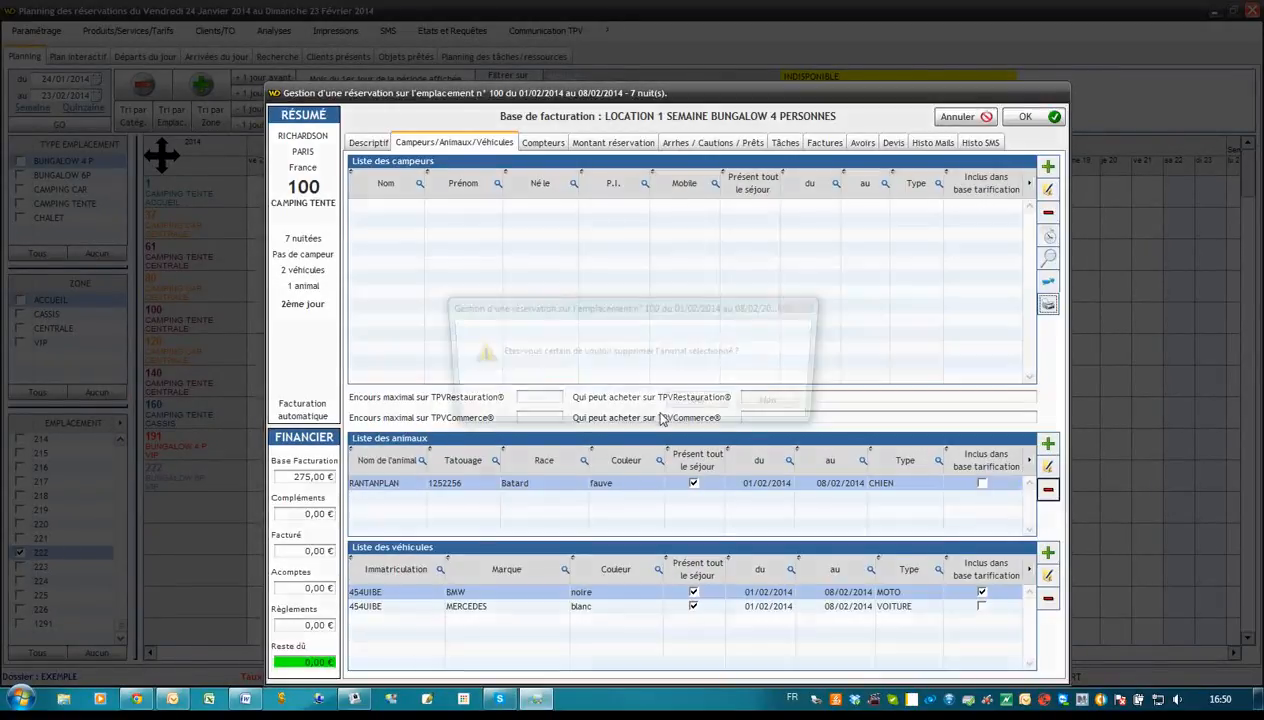
{"action": "left_click", "coordinate": [703, 405]}
{"action": "left_click", "coordinate": [1048, 598]}
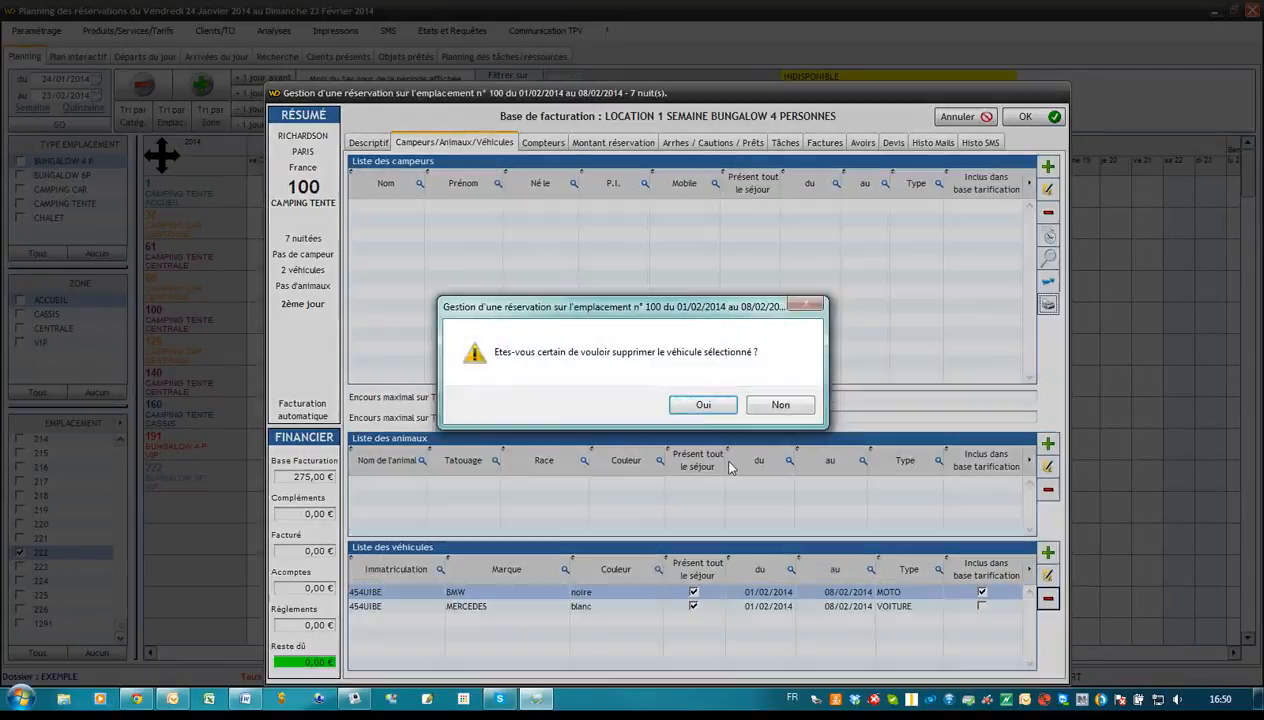
{"action": "left_click", "coordinate": [703, 405]}
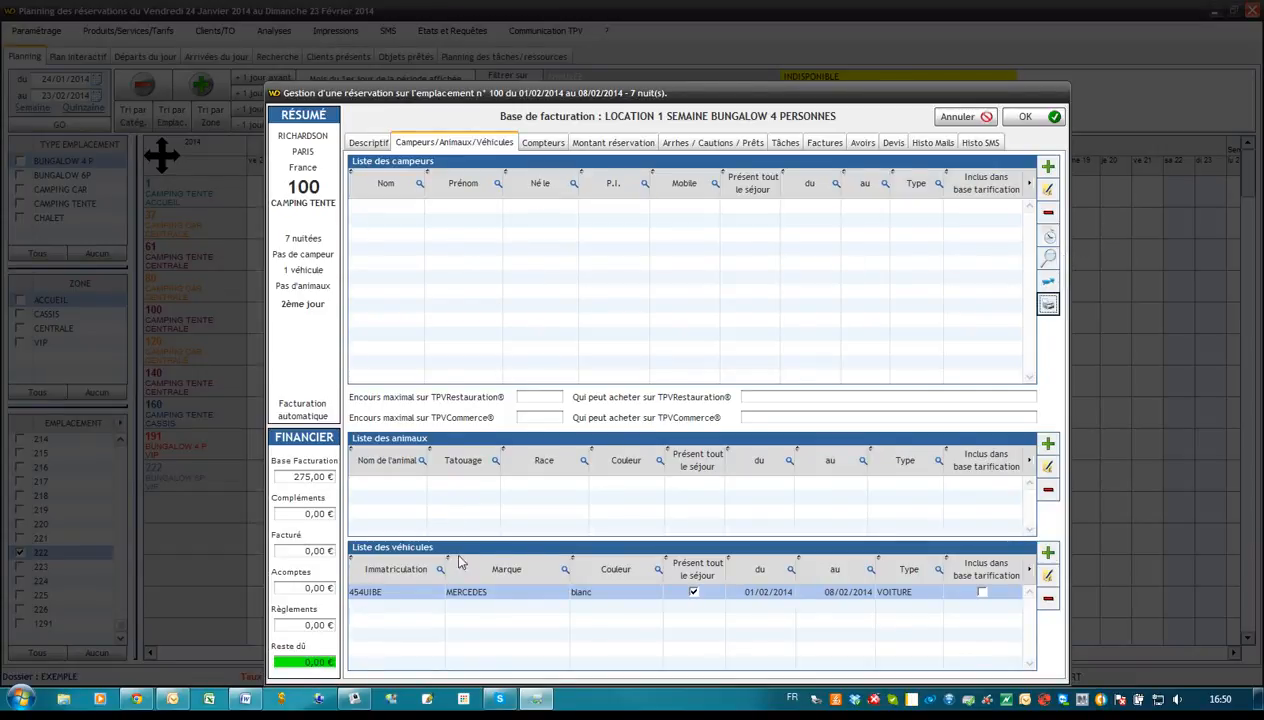
{"action": "left_click", "coordinate": [1049, 599]}
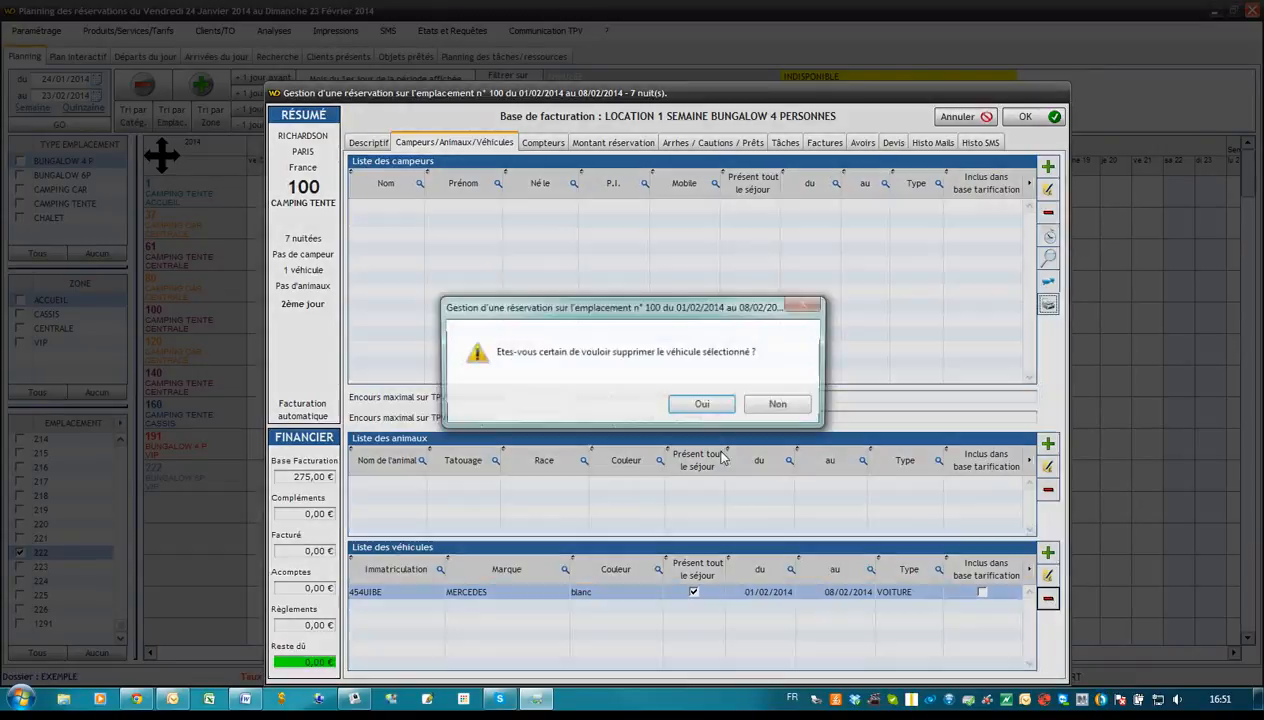
{"action": "key", "text": "Return"}
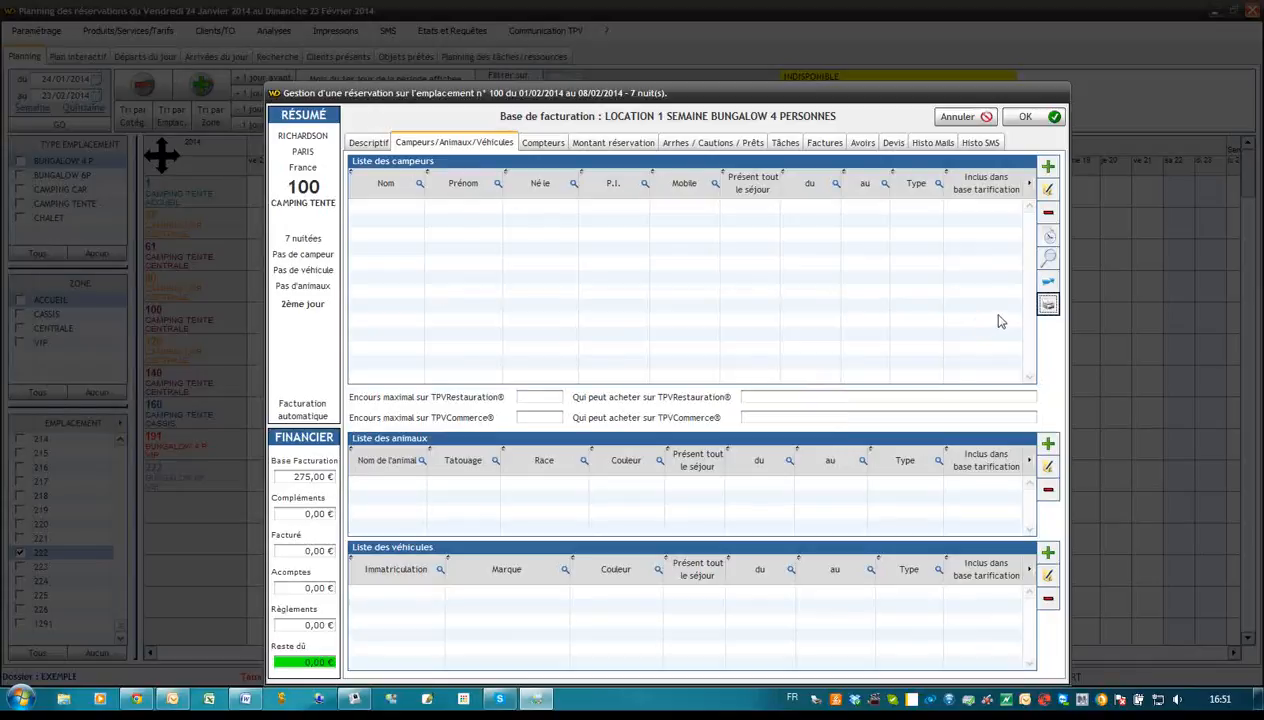
In the reservation's quick fill, enter 2 ADULTE and 1 ENFANT 3 A 13 ANS, with the adults' parafiscal tax type ADULTE > 13 ANS
{"action": "left_click", "coordinate": [1048, 238]}
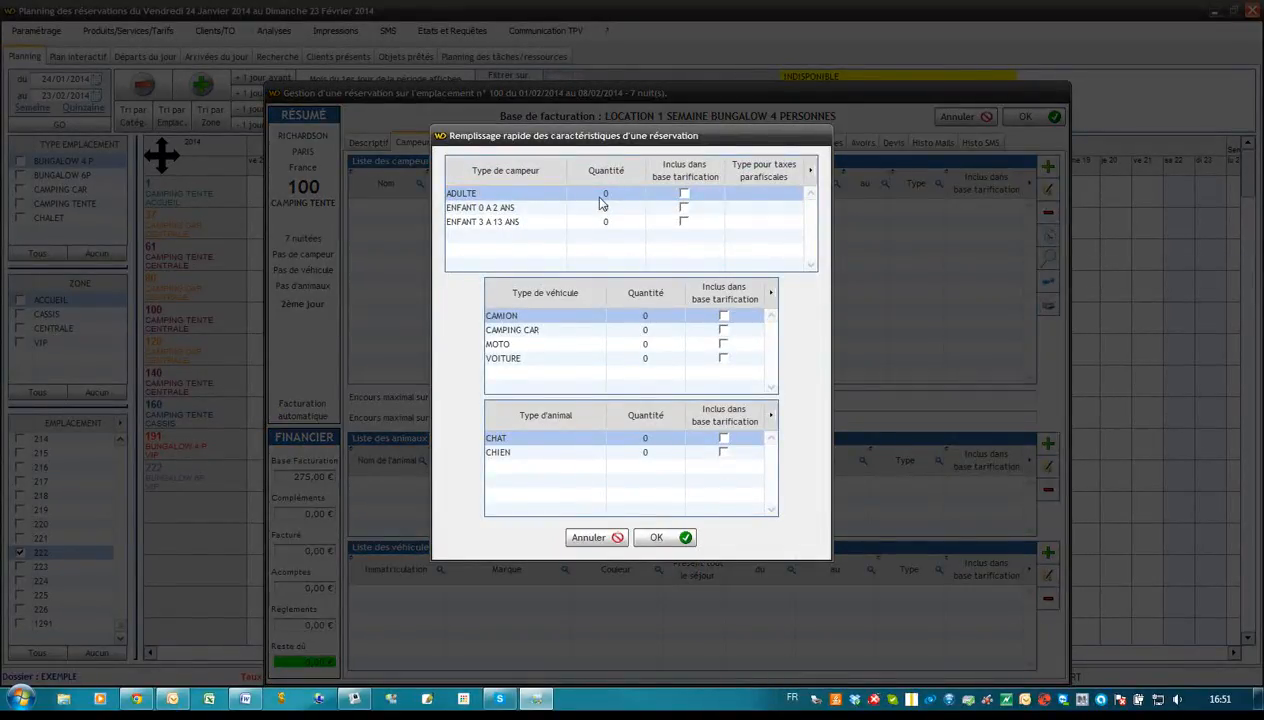
{"action": "left_click", "coordinate": [601, 196]}
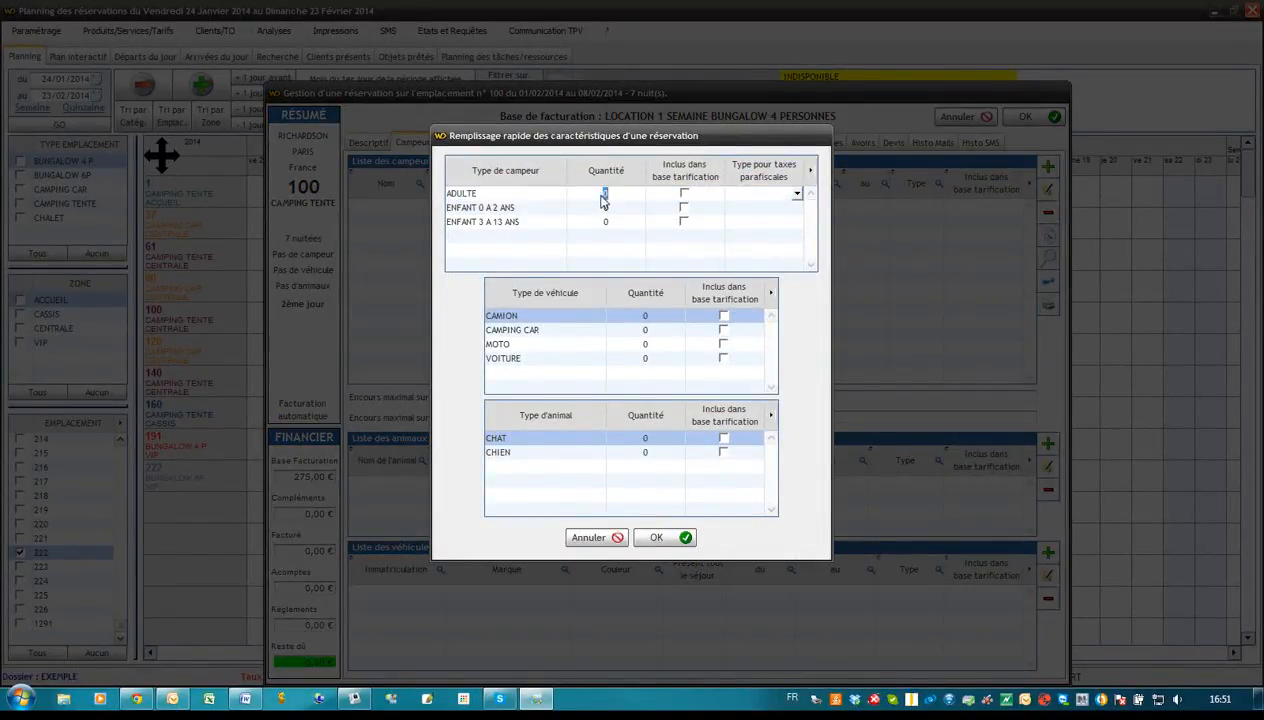
{"action": "type", "text": "2"}
{"action": "left_click", "coordinate": [596, 221]}
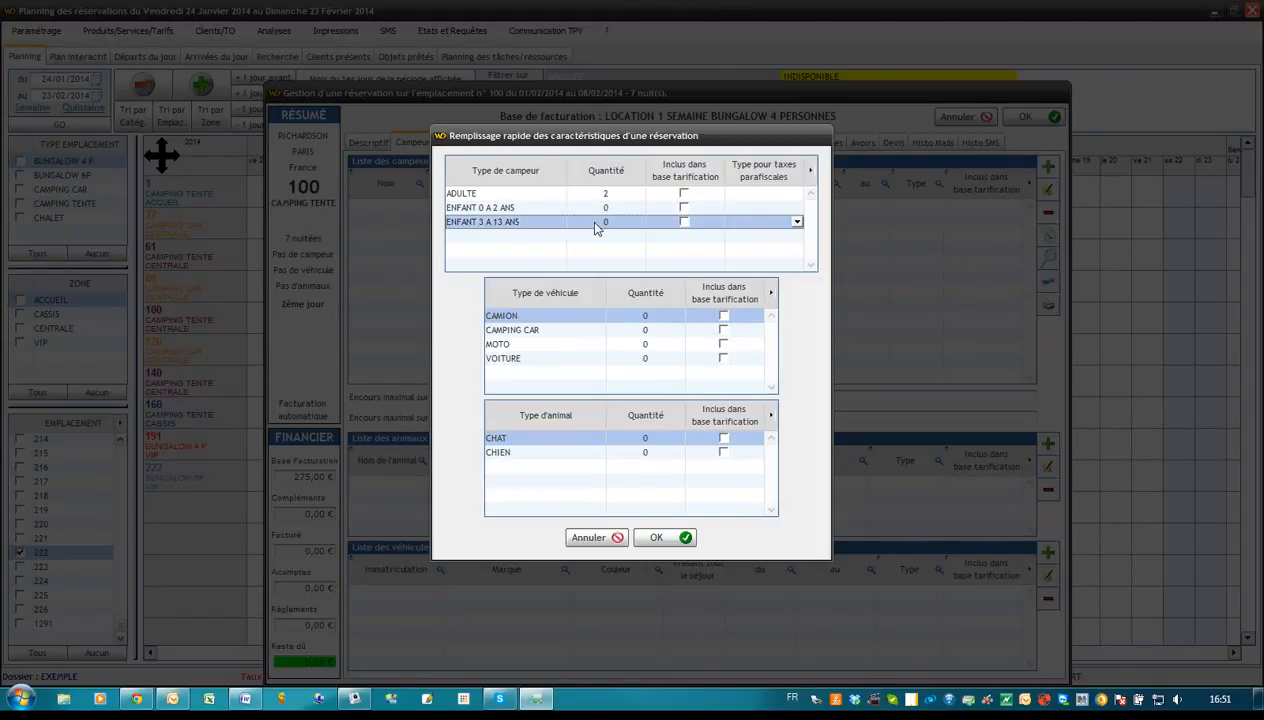
{"action": "type", "text": "1"}
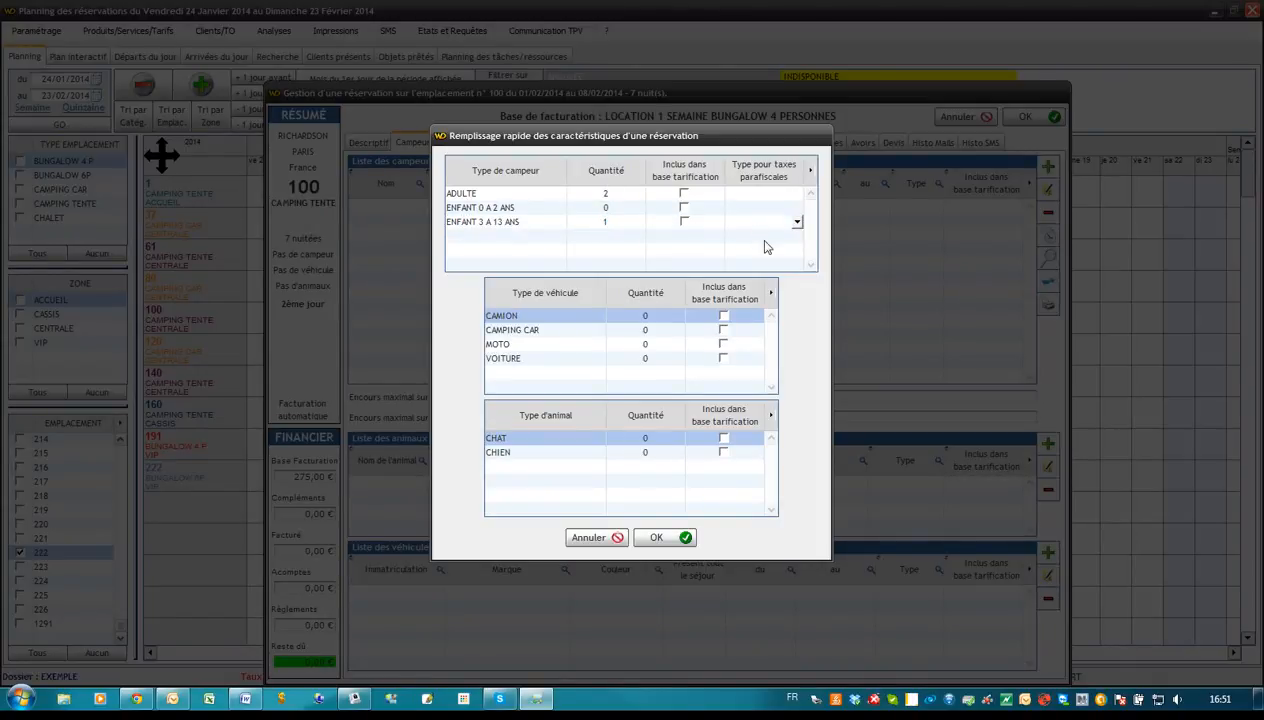
{"action": "left_click", "coordinate": [757, 196]}
{"action": "left_click", "coordinate": [757, 196]}
{"action": "left_click", "coordinate": [757, 196]}
{"action": "left_click", "coordinate": [745, 207]}
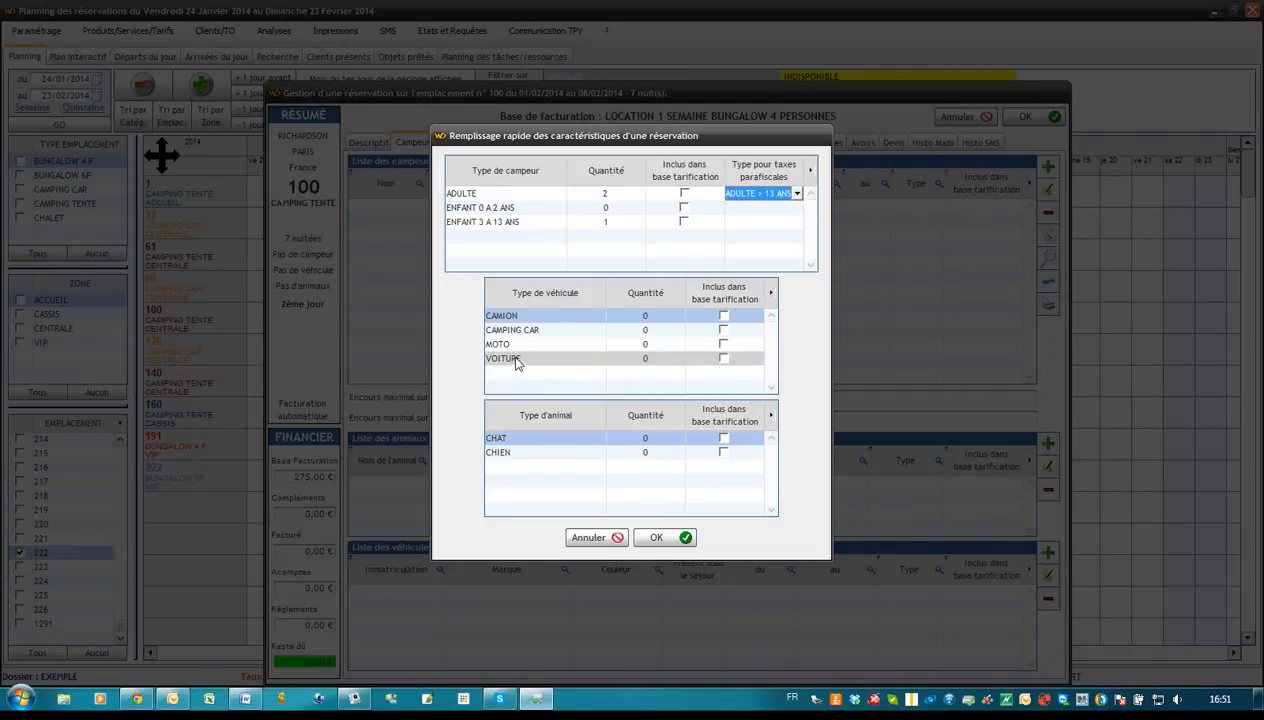
Add 1 VOITURE and 1 CHIEN to the quick fill and apply it to the reservation
{"action": "left_click", "coordinate": [640, 358]}
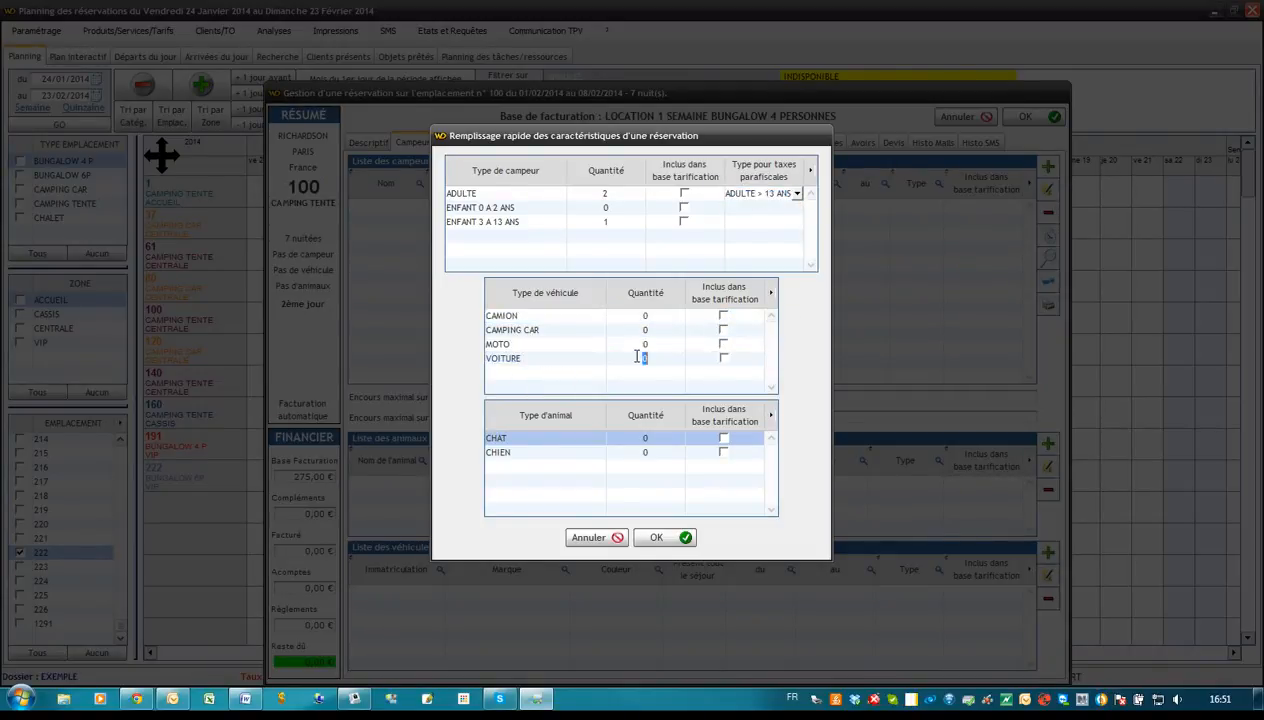
{"action": "left_click", "coordinate": [634, 451]}
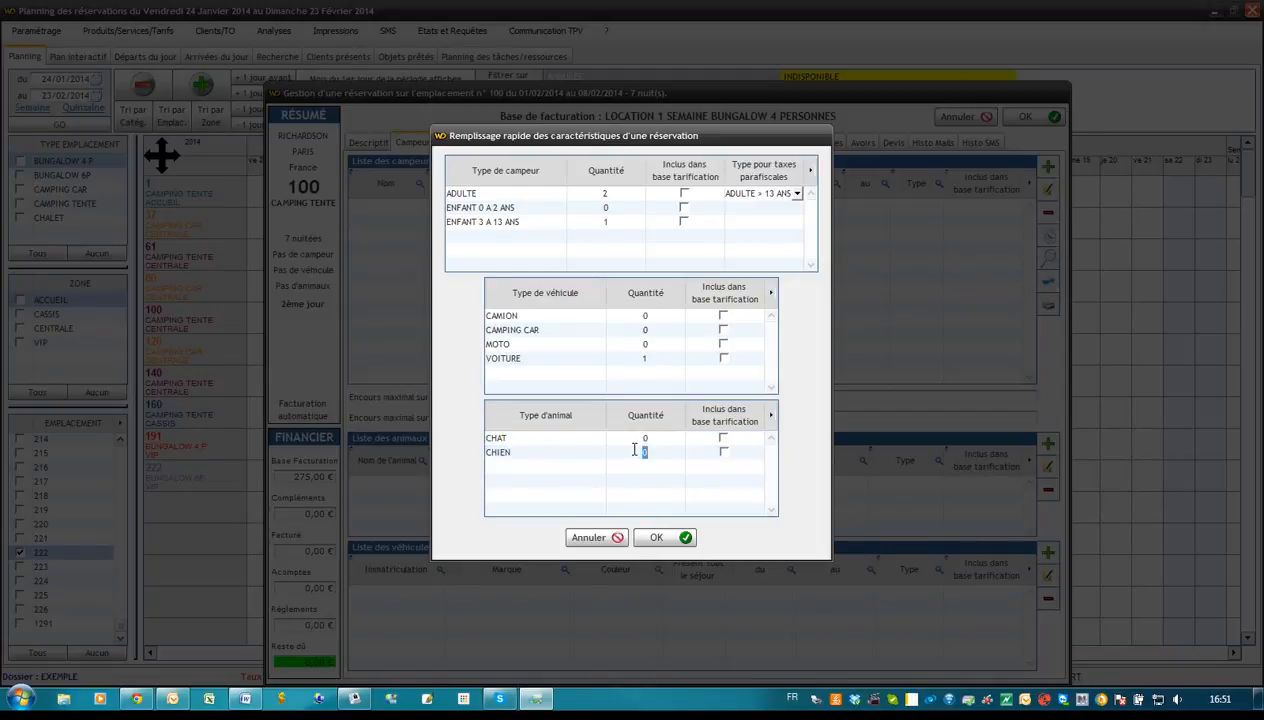
{"action": "type", "text": "1"}
{"action": "left_click", "coordinate": [660, 539]}
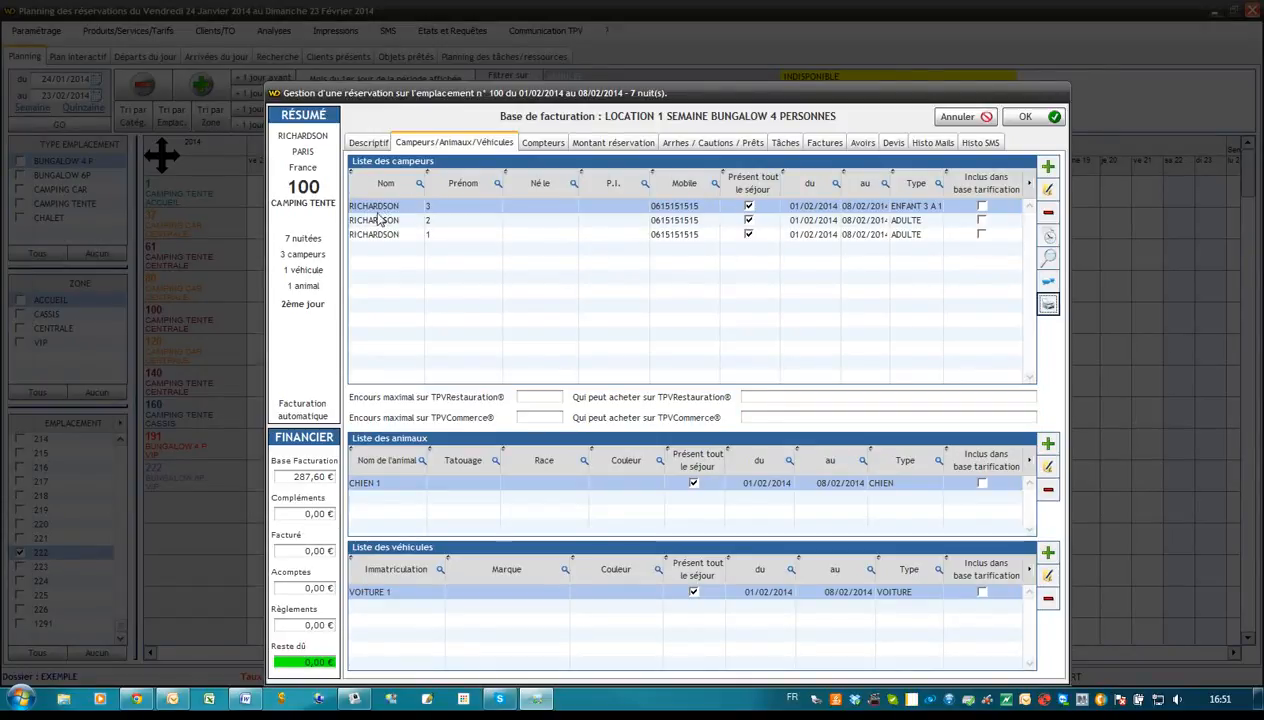
Check the child camper's record without changing it, view the pitch's meters, and save the reservation
{"action": "left_click", "coordinate": [1048, 189]}
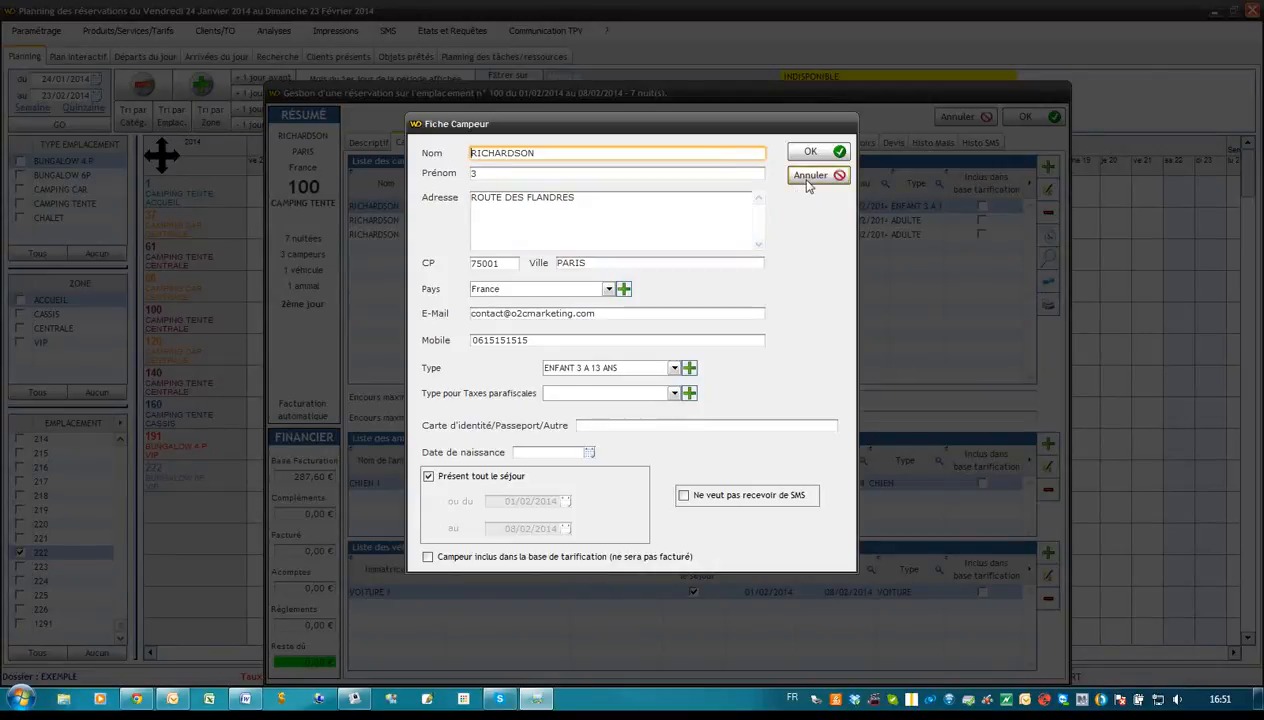
{"action": "left_click", "coordinate": [810, 176]}
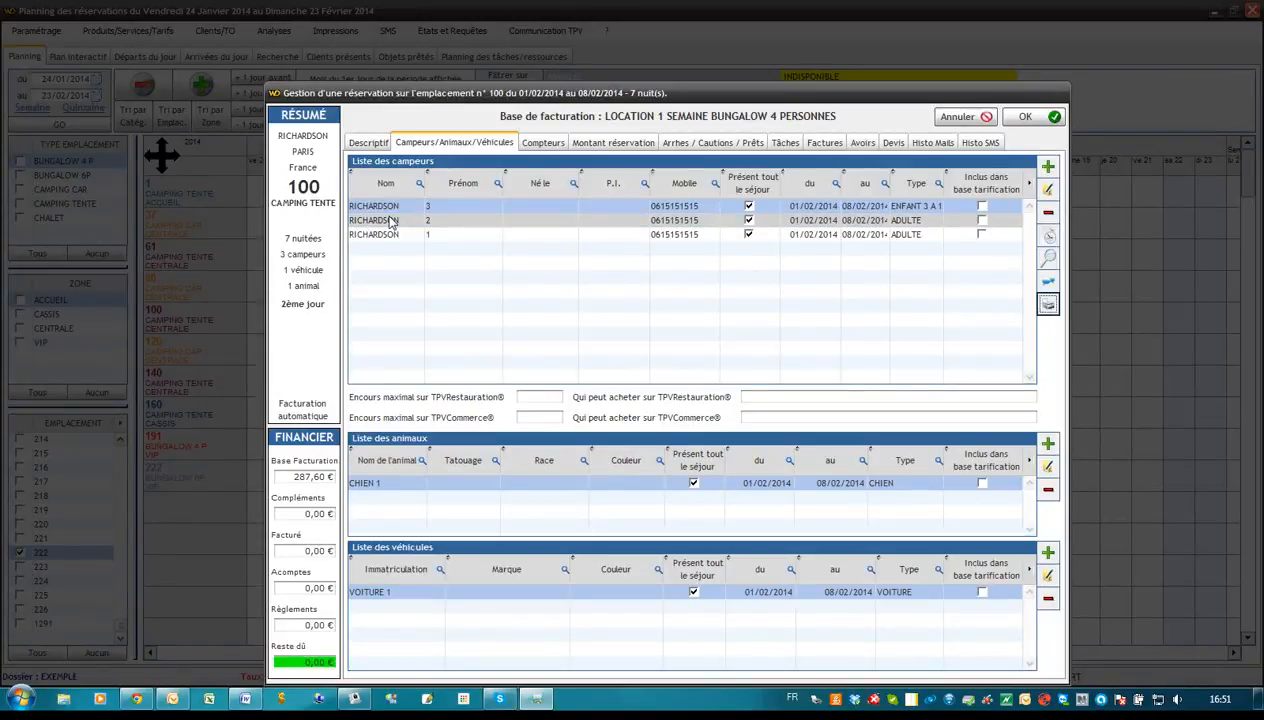
{"action": "left_click", "coordinate": [552, 145]}
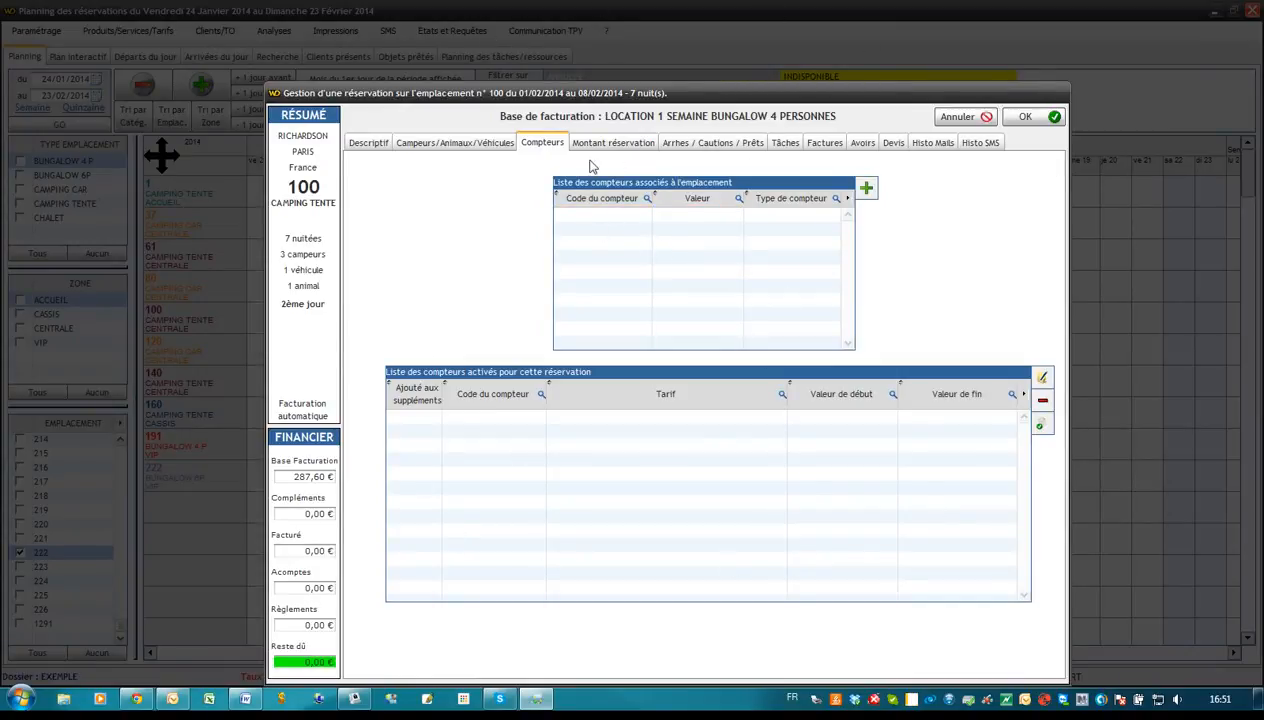
{"action": "left_click", "coordinate": [1030, 117]}
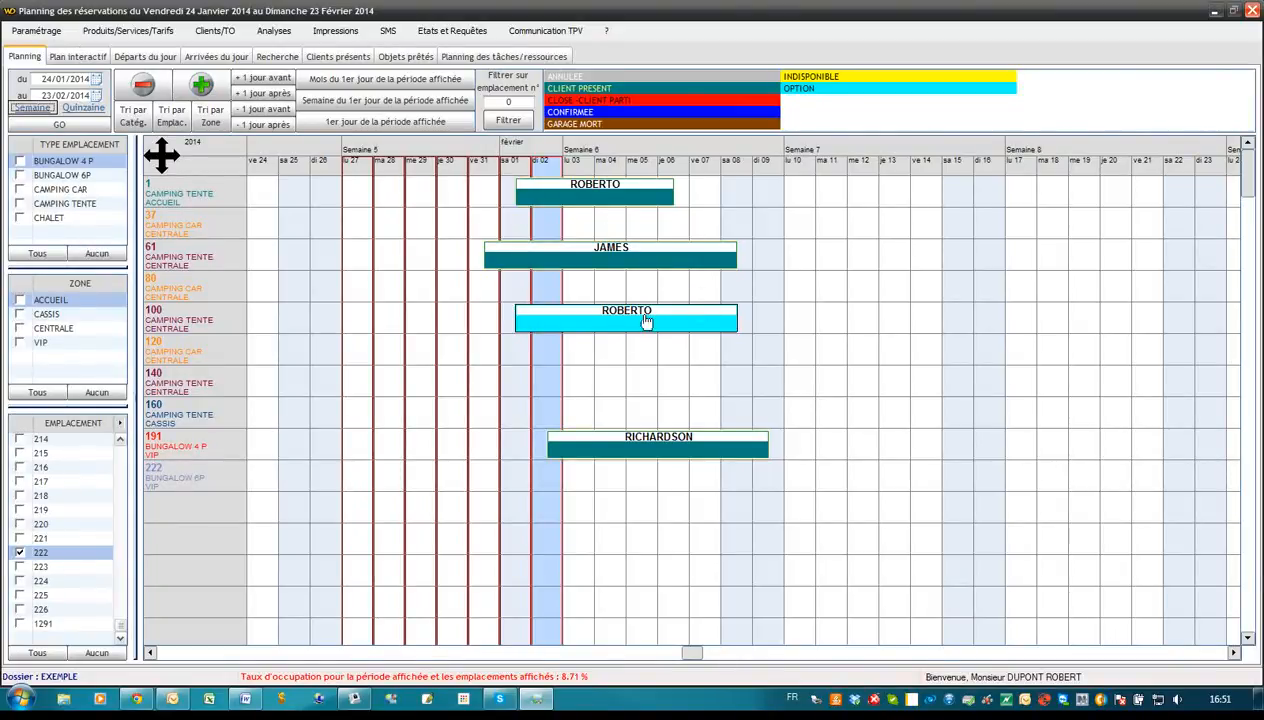
Move the new reservation on the planning from pitch 100 to pitch 120, starting on 29/01/2014
{"action": "left_click_drag", "start_coordinate": [676, 329], "coordinate": [556, 356]}
{"action": "left_click", "coordinate": [766, 405]}
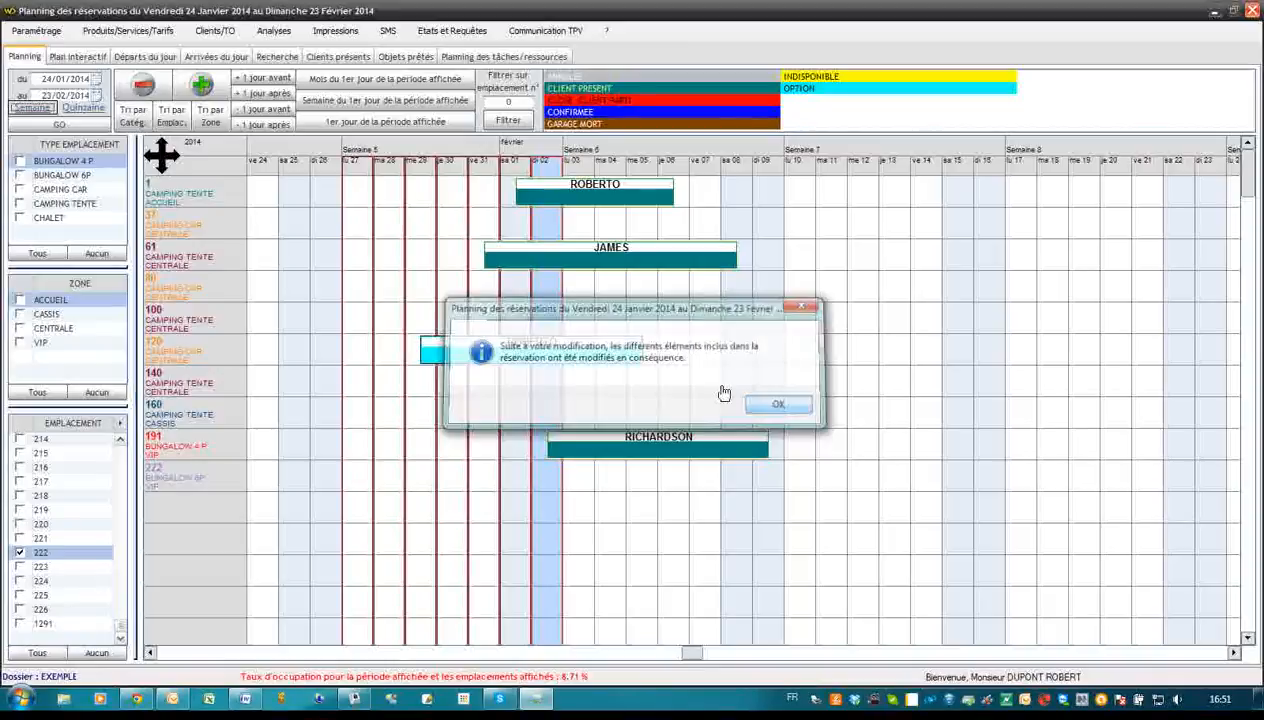
{"action": "left_click", "coordinate": [781, 405]}
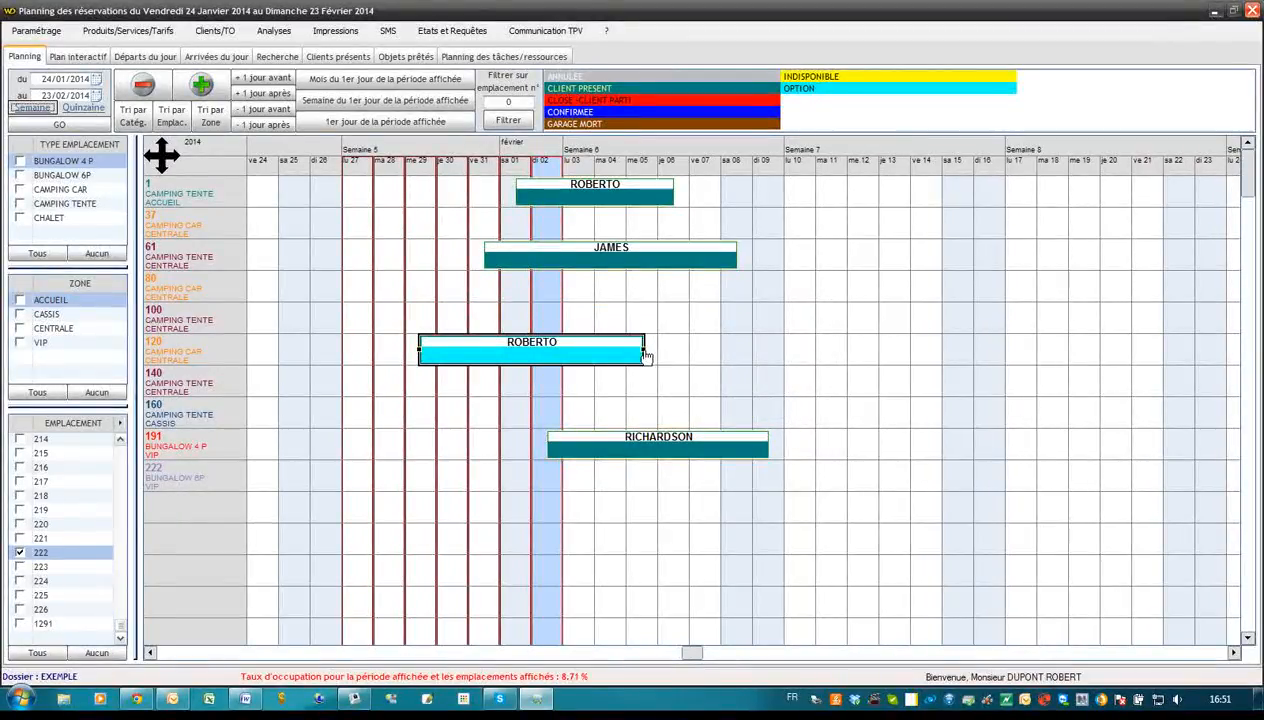
Extend the pitch 120 reservation to a departure on 10/02/2014 and check its summary on the planning
{"action": "left_click_drag", "start_coordinate": [645, 355], "coordinate": [790, 360]}
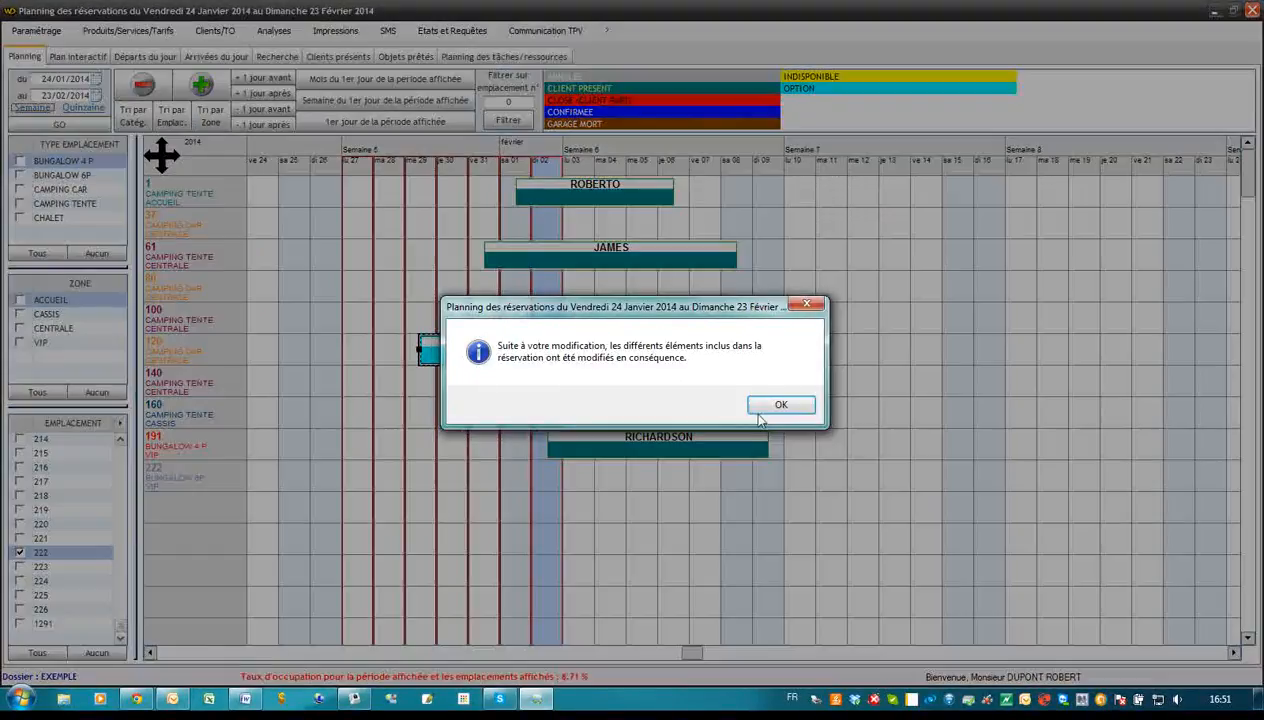
{"action": "left_click", "coordinate": [760, 410]}
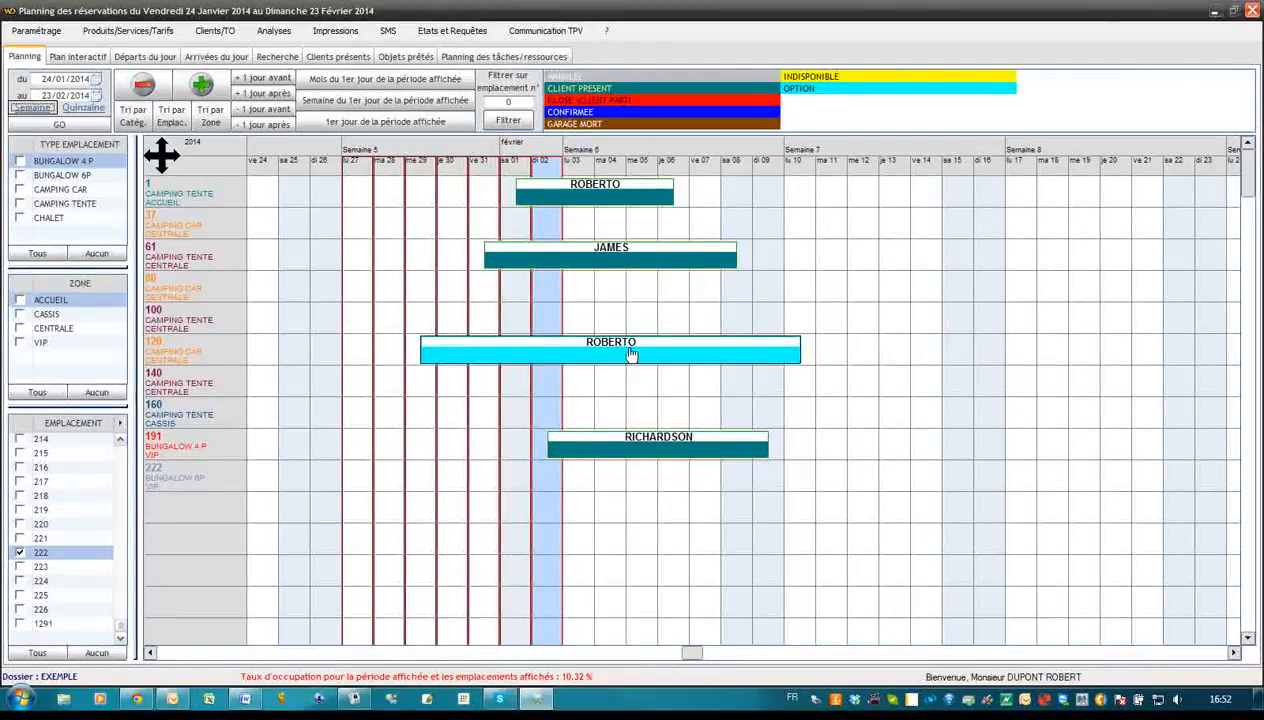
{"action": "mouse_move", "coordinate": [631, 354]}
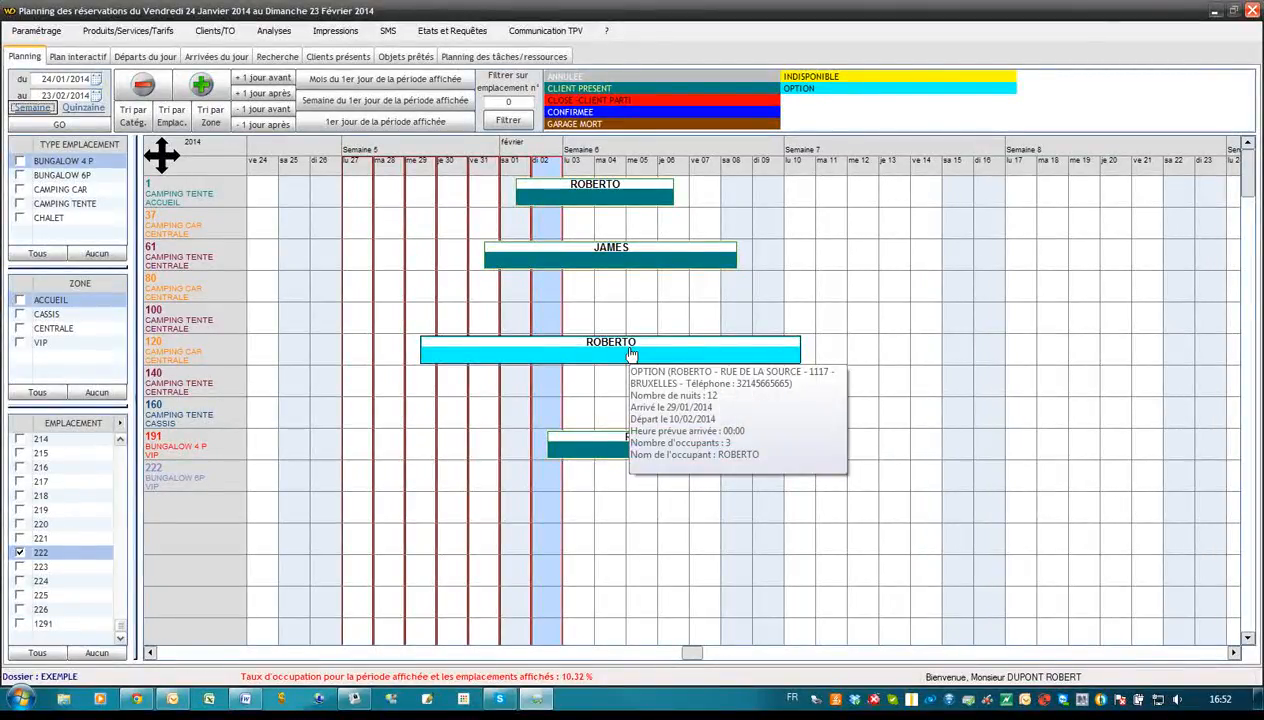
Search the interactive map for pitches available from 08/02/2014 to 15/02/2014, adding the ENSOLEILLE characteristic to the electric hookup filter
{"action": "left_click", "coordinate": [79, 57]}
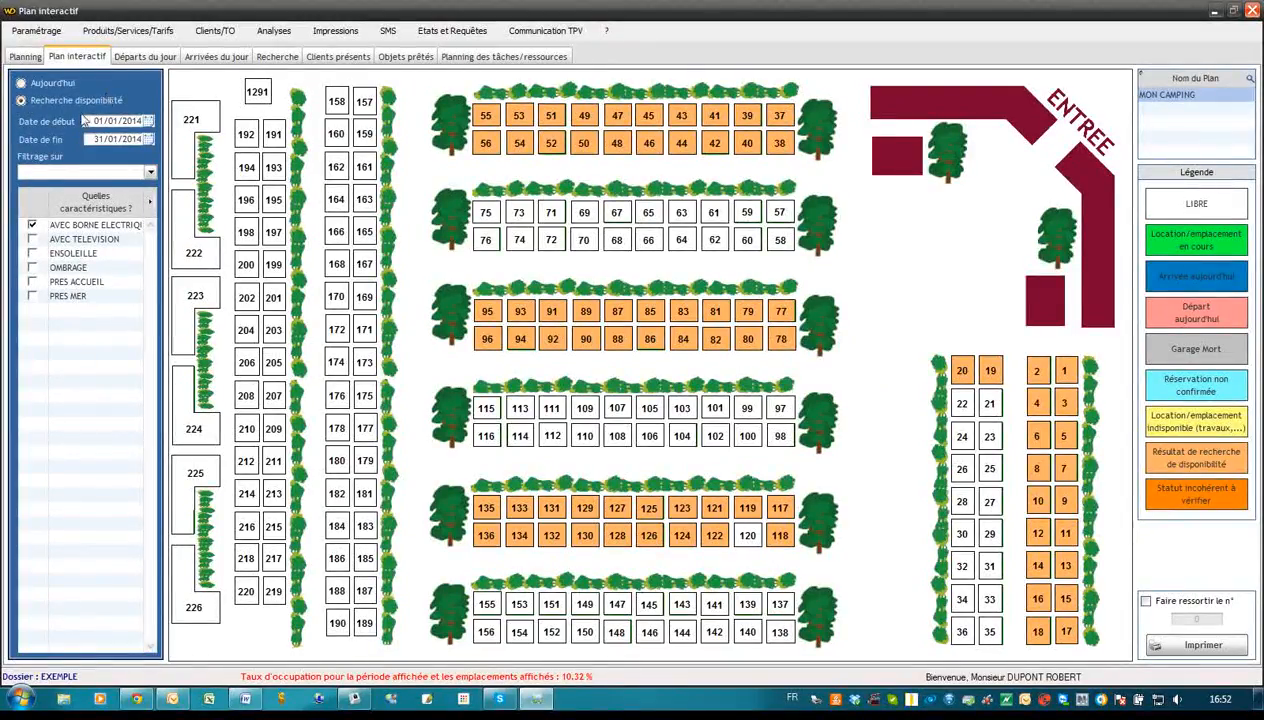
{"action": "left_click", "coordinate": [148, 121]}
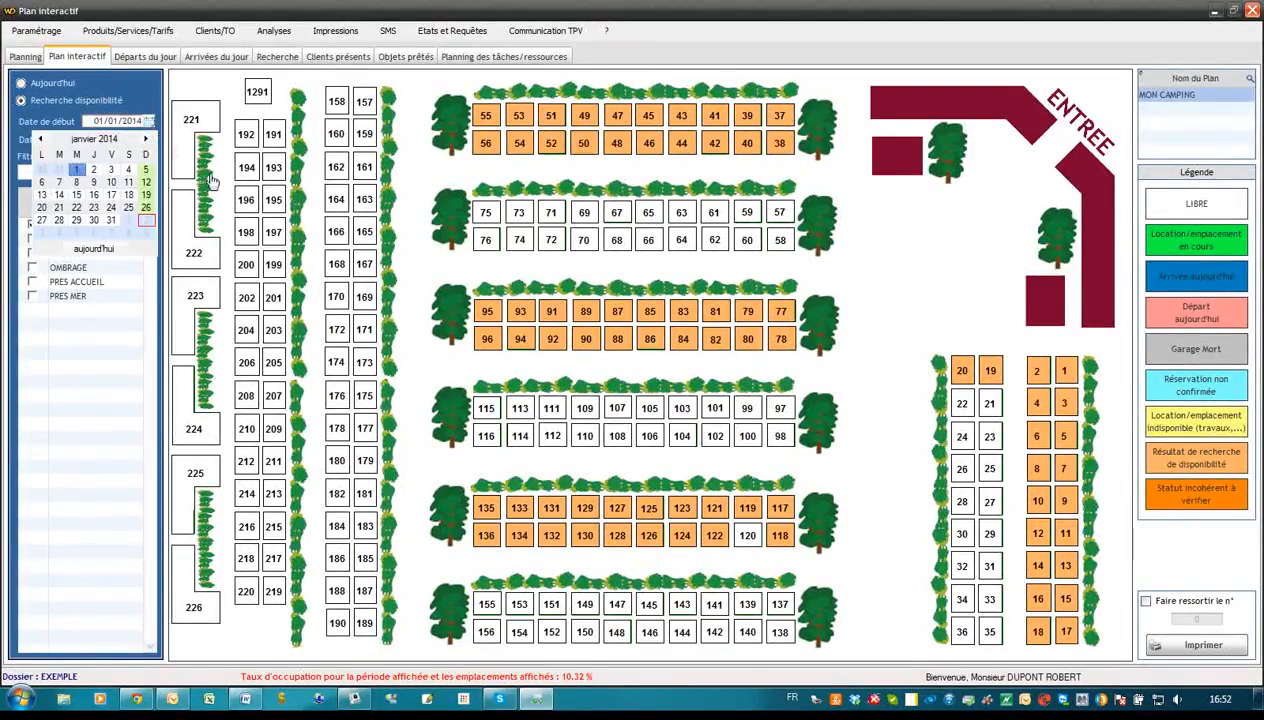
{"action": "left_click", "coordinate": [146, 138]}
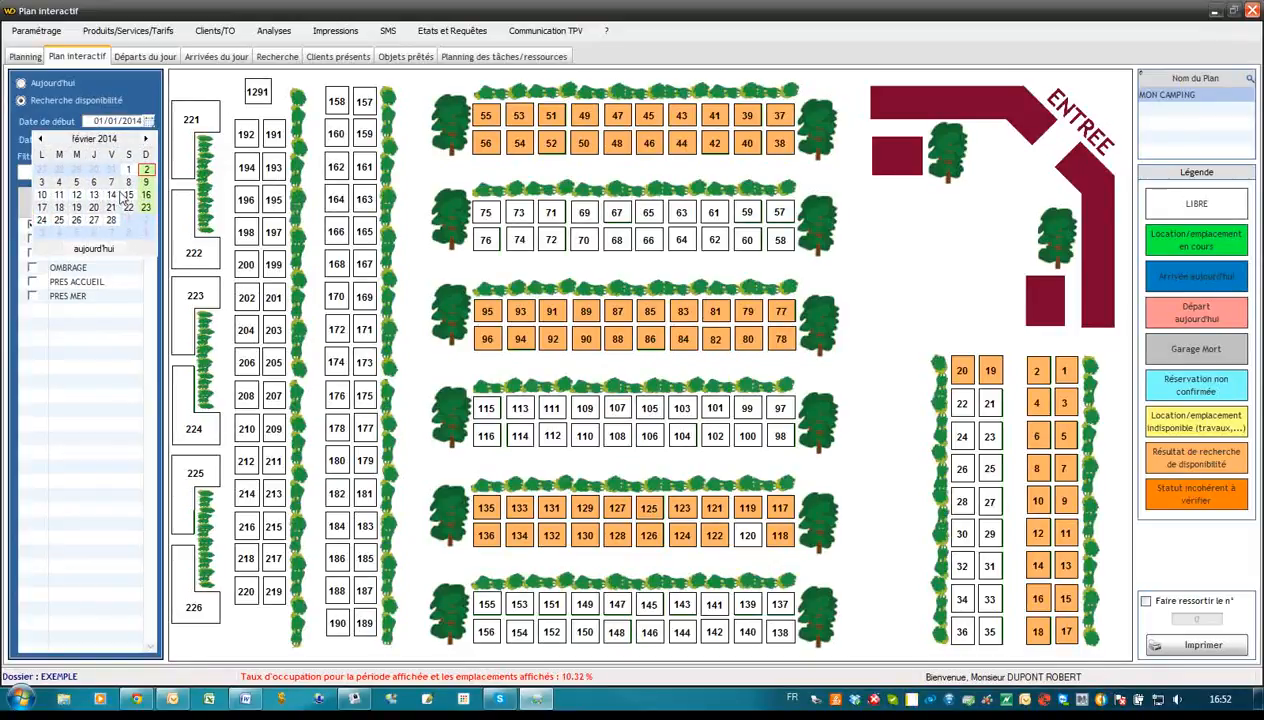
{"action": "left_click", "coordinate": [128, 182]}
{"action": "left_click", "coordinate": [148, 139]}
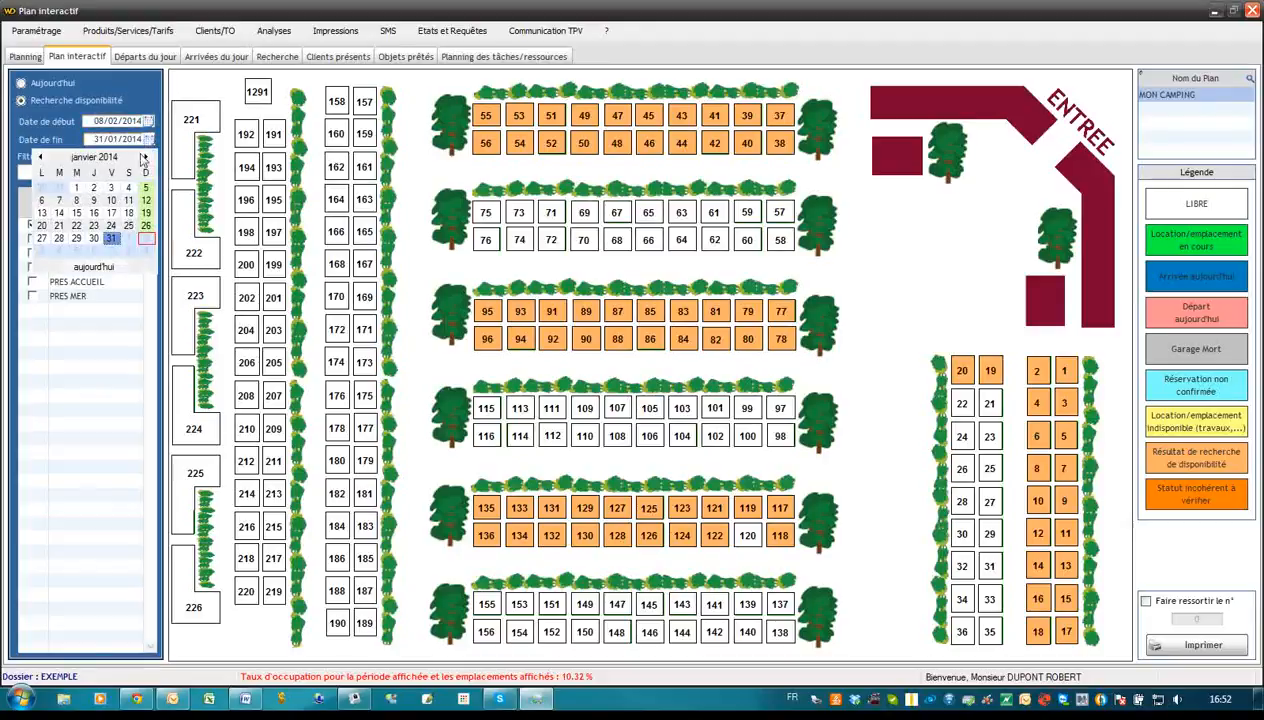
{"action": "left_click", "coordinate": [146, 158]}
{"action": "left_click", "coordinate": [128, 212]}
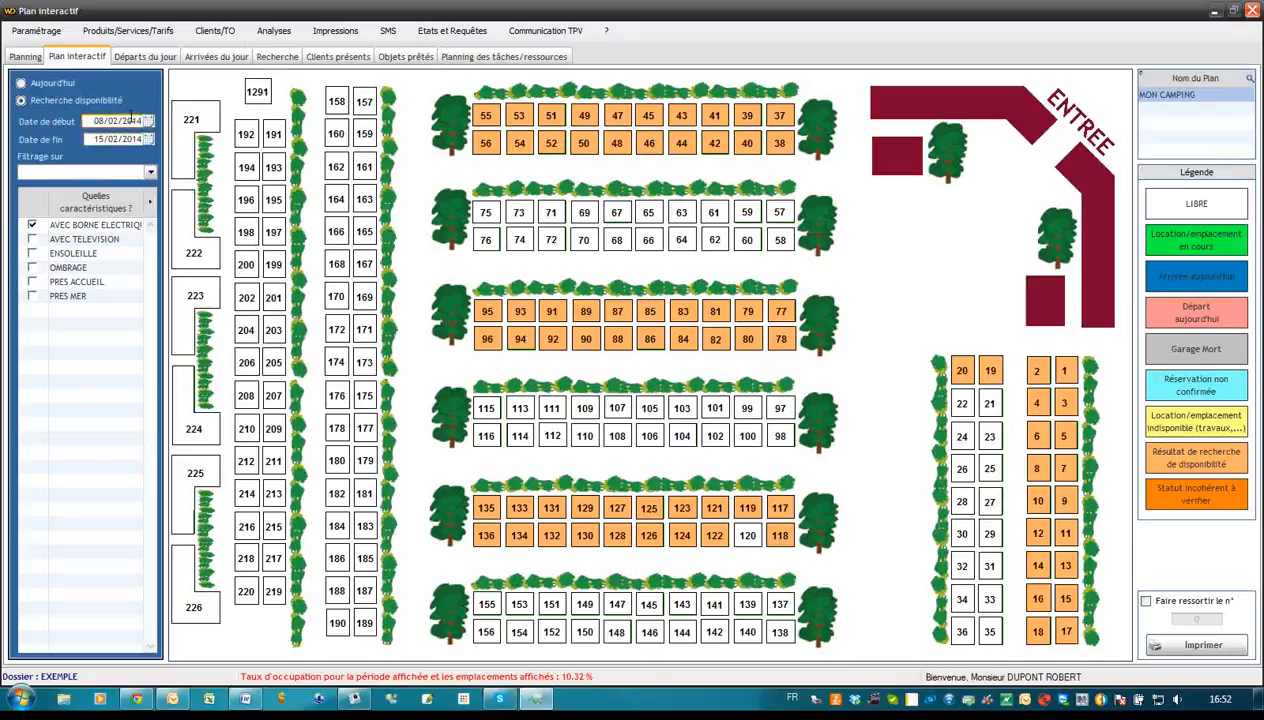
{"action": "left_click", "coordinate": [32, 254]}
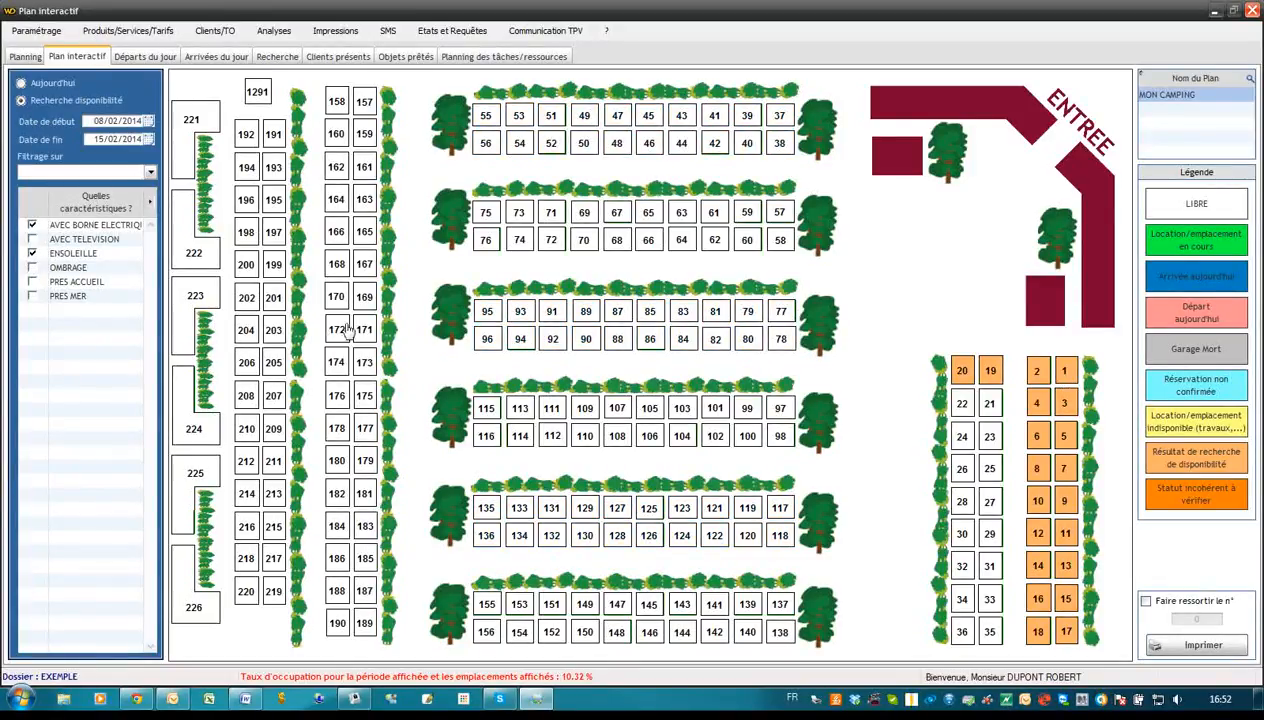
Open a new reservation form for pitch 2 from the map, cancel it, and return to the planning
{"action": "double_click", "coordinate": [1040, 380]}
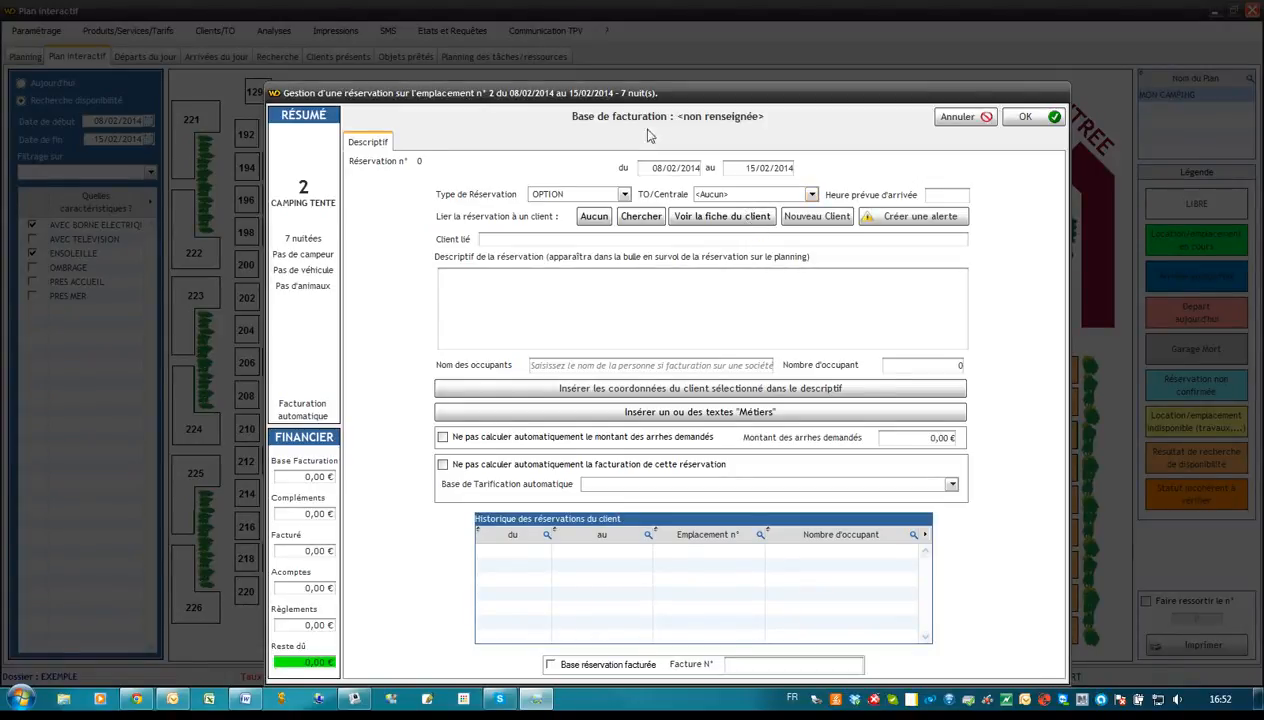
{"action": "left_click", "coordinate": [581, 302]}
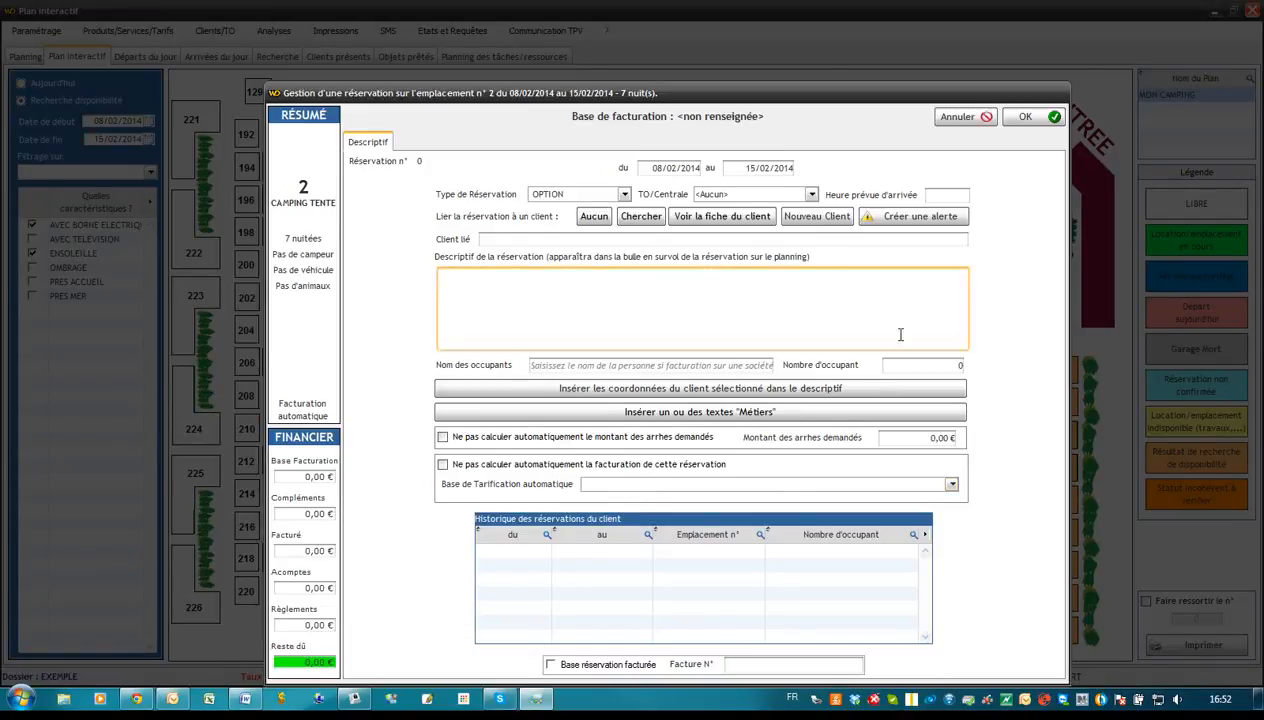
{"action": "left_click", "coordinate": [960, 117]}
{"action": "left_click", "coordinate": [28, 59]}
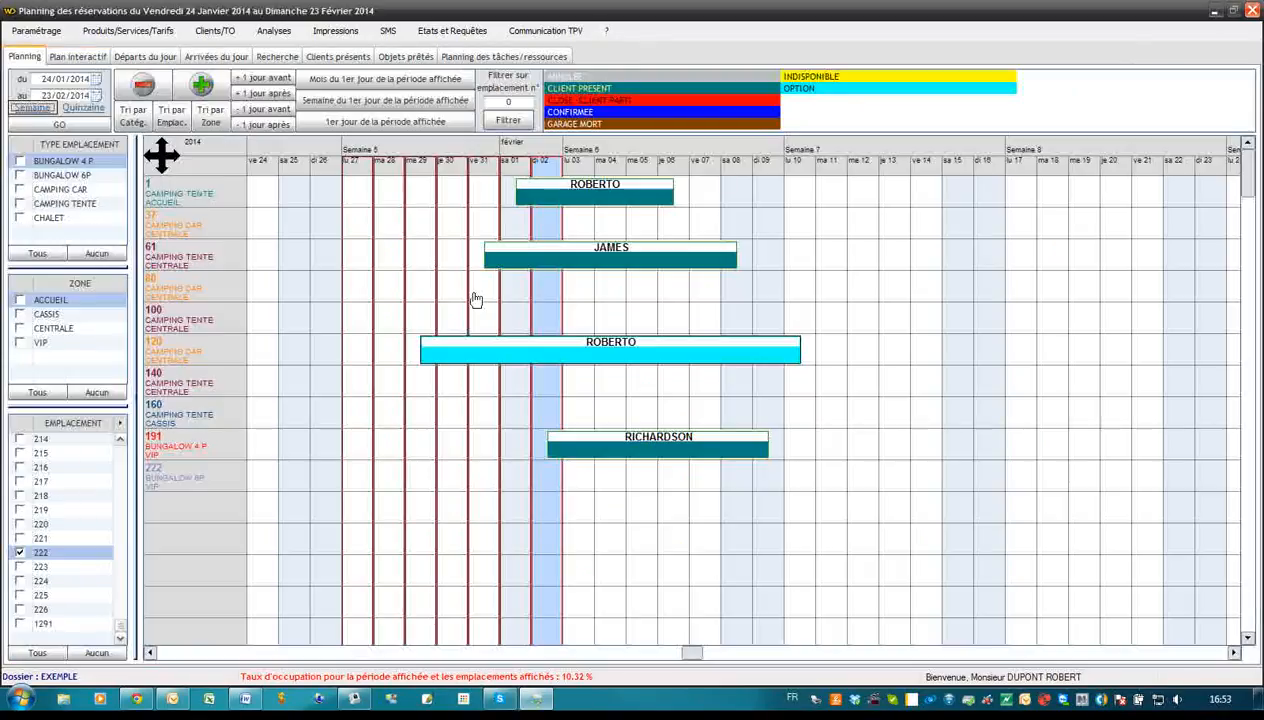
Review the pitch 61 reservation's amount lines and the pitch 1 reservation's full billing detail, and return to the planning
{"action": "double_click", "coordinate": [670, 296]}
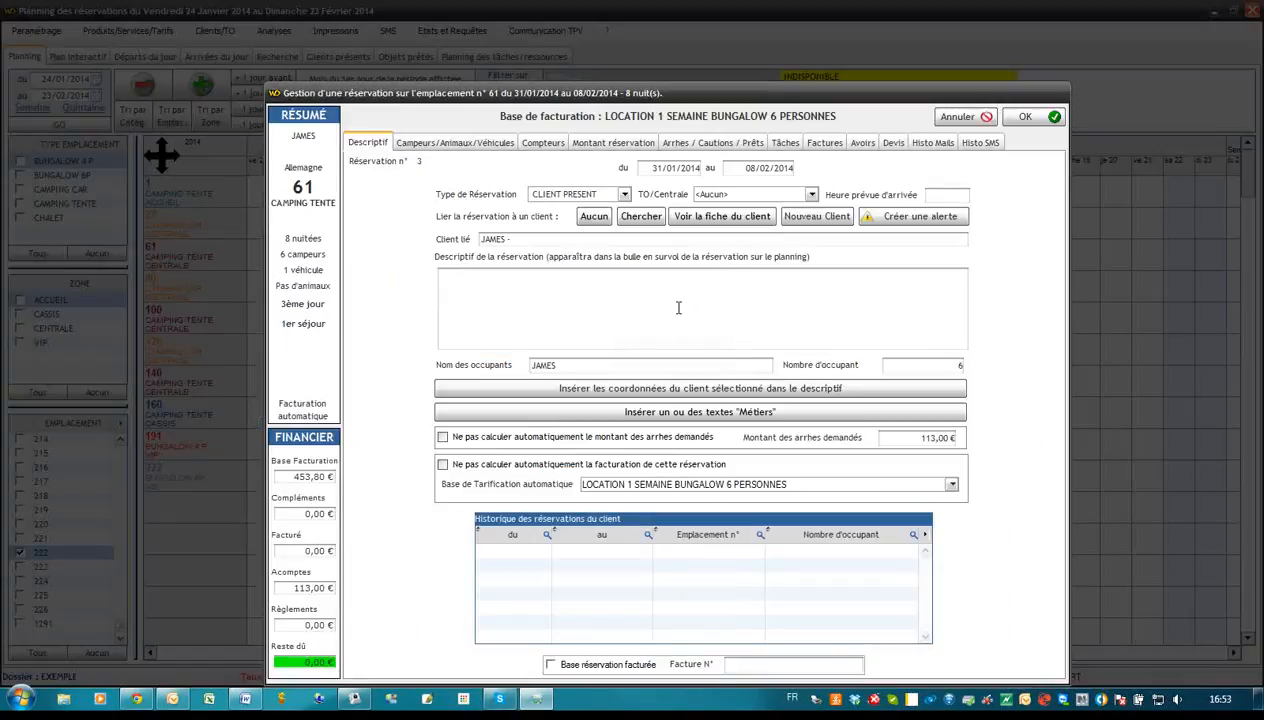
{"action": "left_click", "coordinate": [612, 144]}
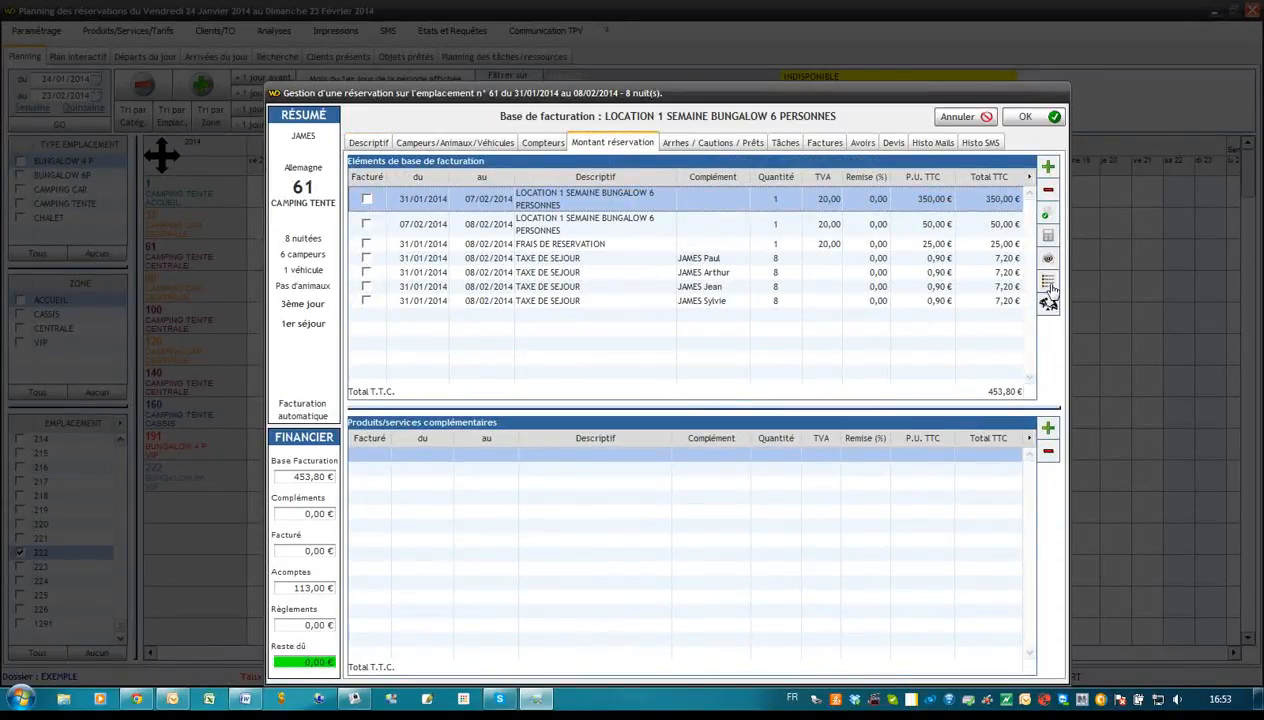
{"action": "left_click", "coordinate": [1048, 282]}
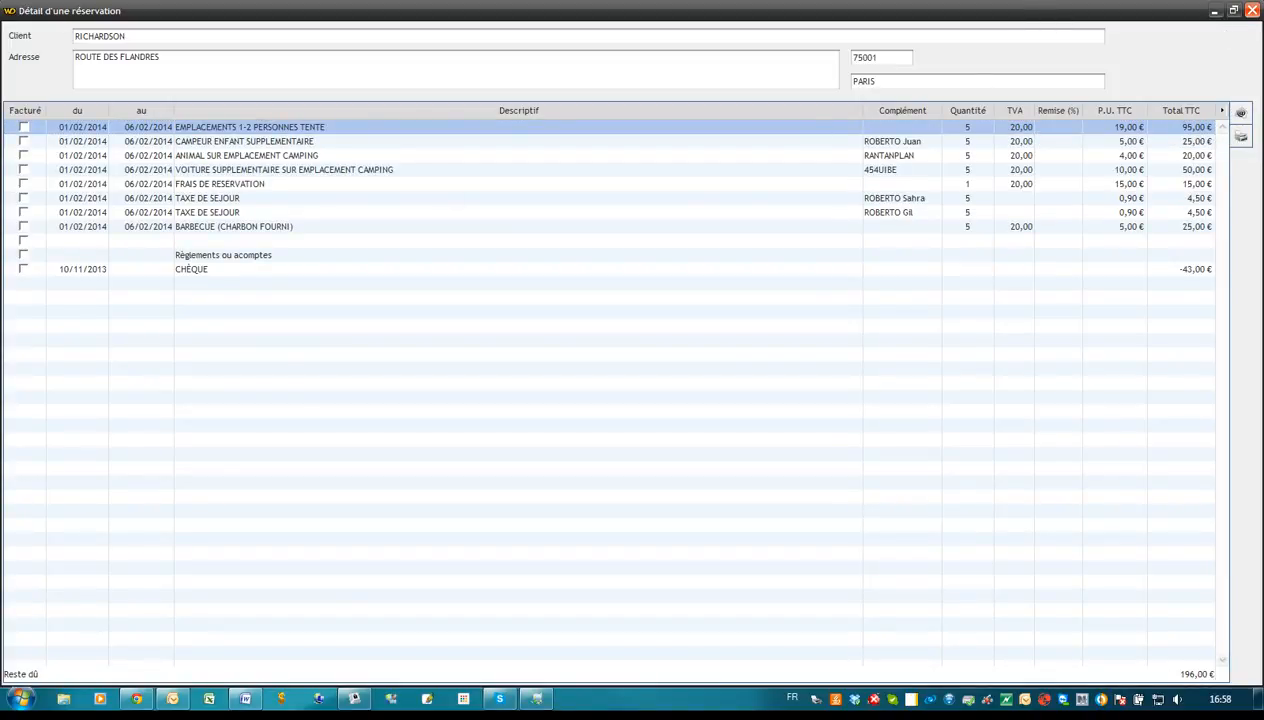
{"action": "left_click", "coordinate": [1251, 10]}
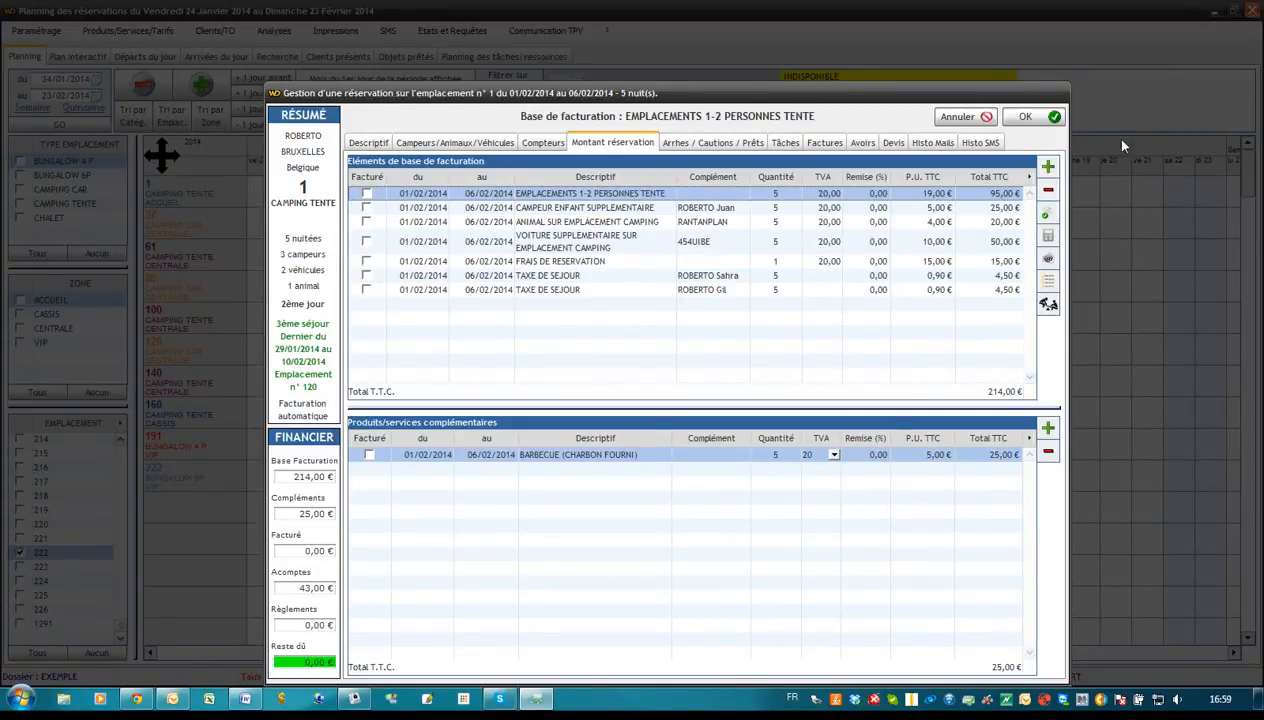
{"action": "left_click", "coordinate": [1030, 117]}
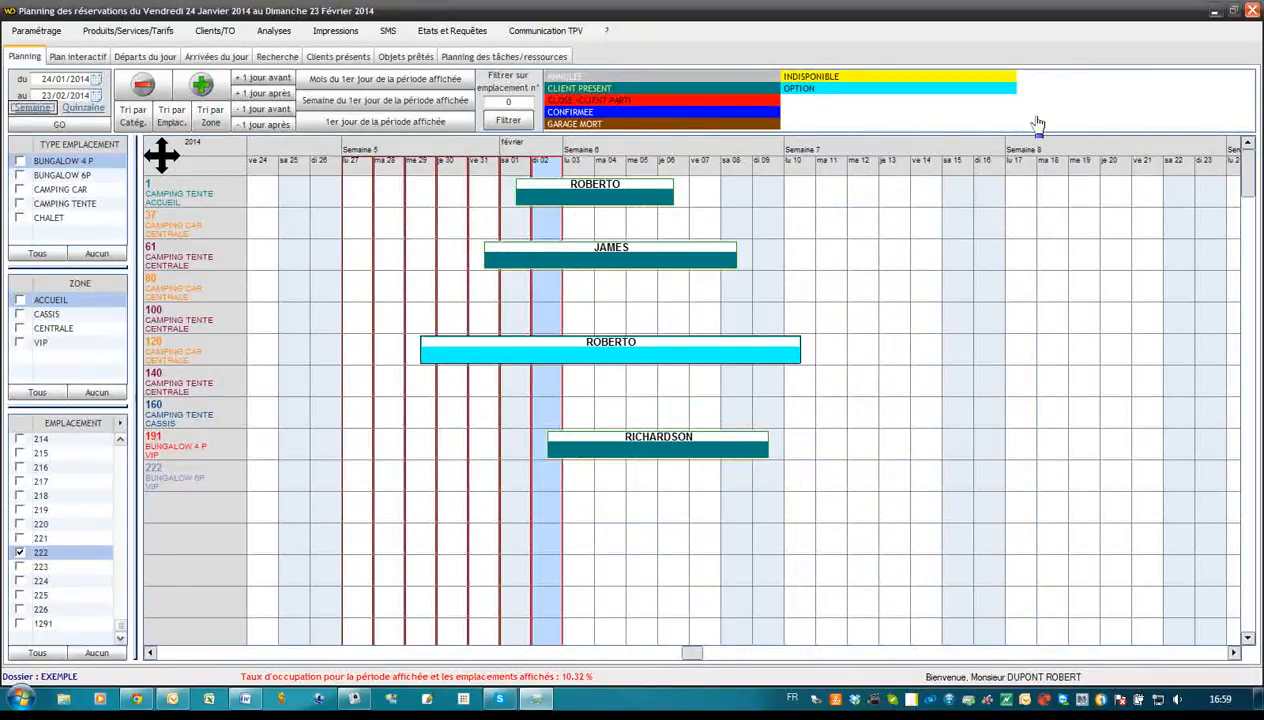
Open the pitch pricing rule LOCATION 1 SEMAINE BUNGALOW 4 PERSONNES and examine its deposit percentage, label and base rates
{"action": "left_click", "coordinate": [127, 31]}
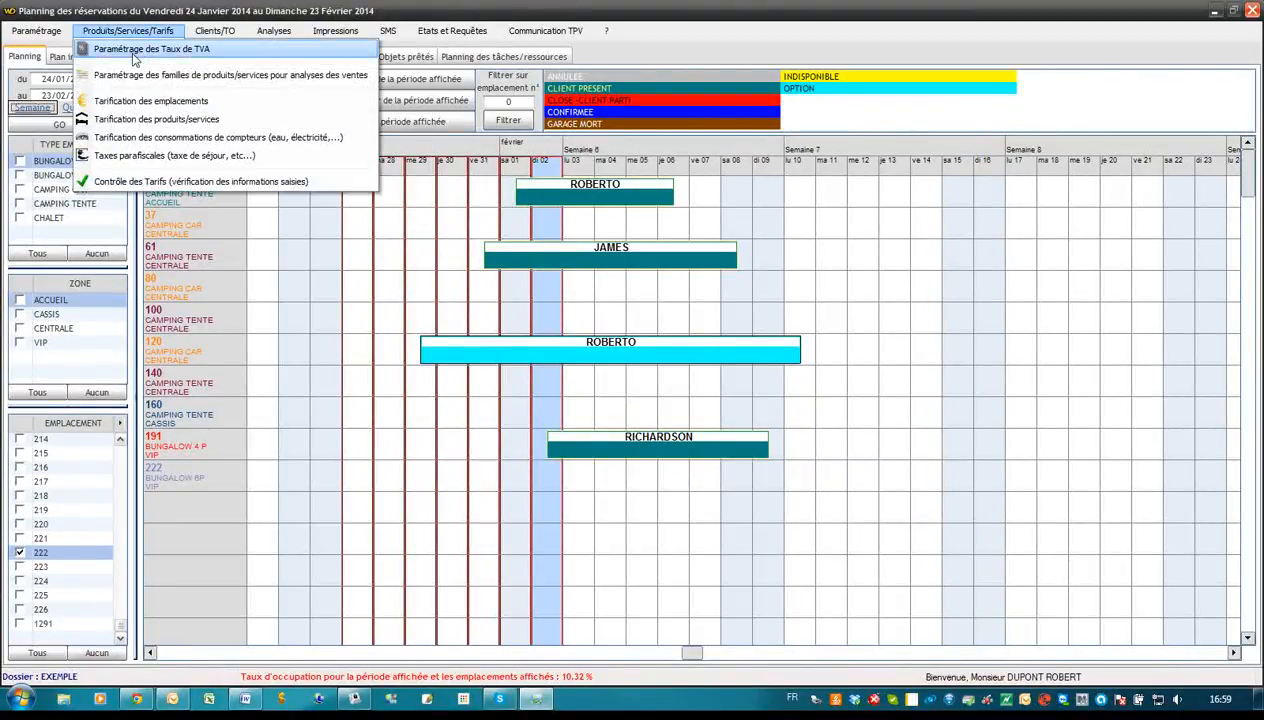
{"action": "left_click", "coordinate": [131, 120]}
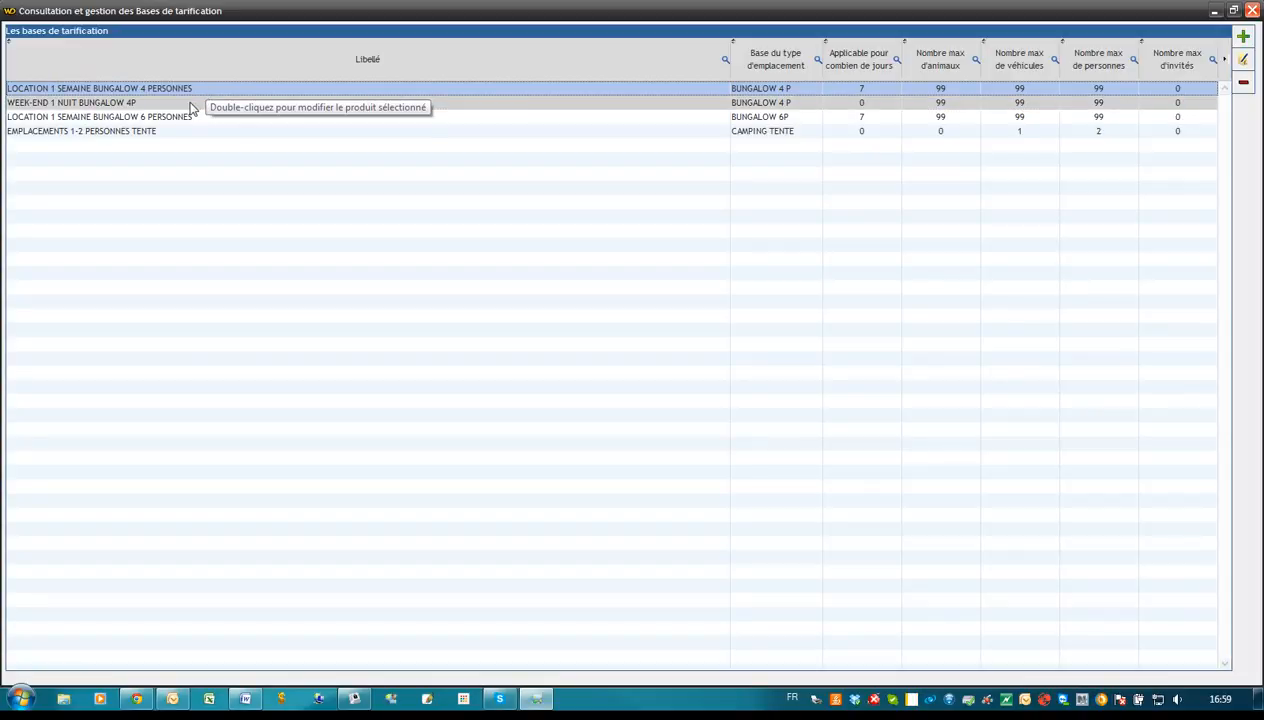
{"action": "double_click", "coordinate": [95, 89]}
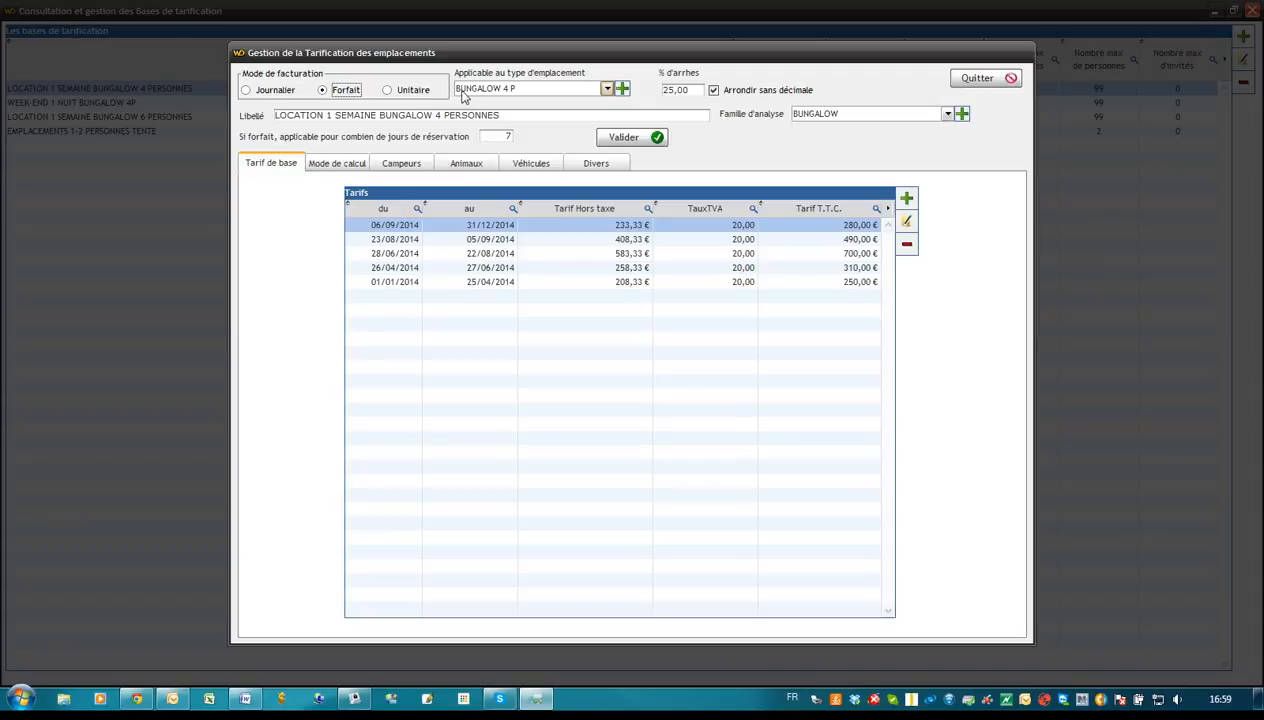
{"action": "left_click", "coordinate": [690, 91]}
{"action": "left_click", "coordinate": [280, 116]}
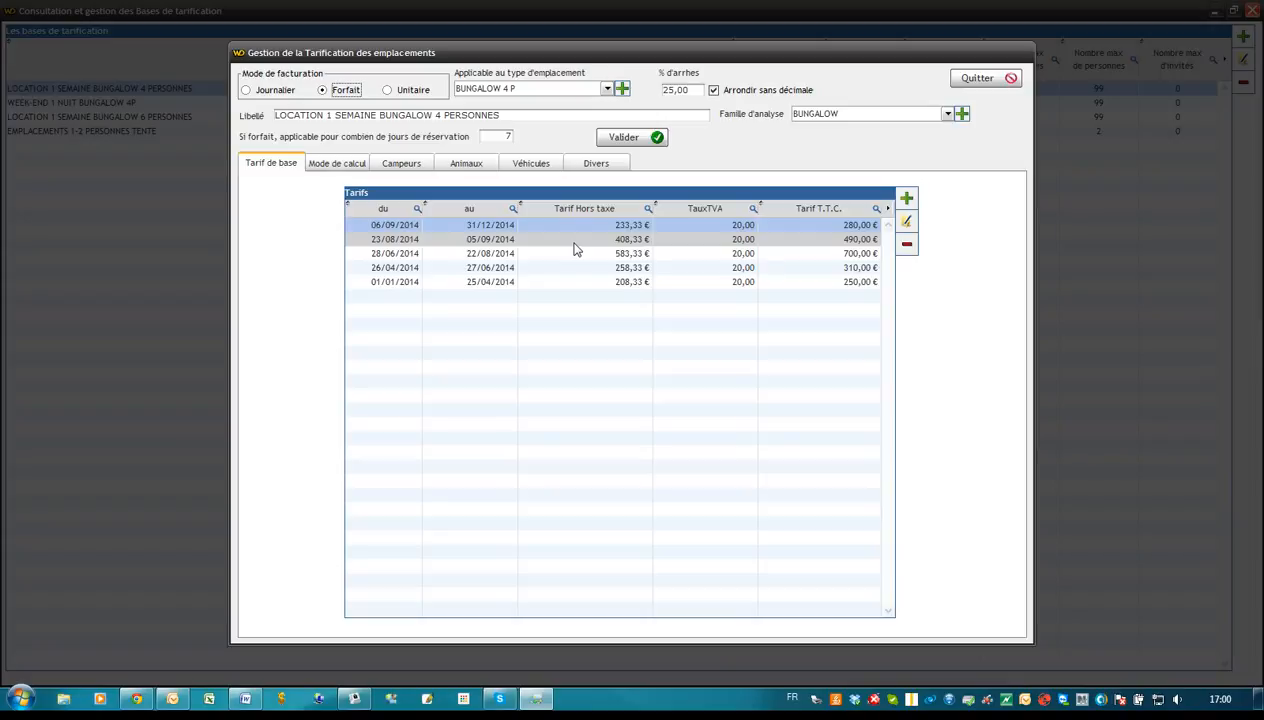
Examine the rule's calculation mode and its camper, animal, vehicle and miscellaneous supplements, and close the pricing screens without changes
{"action": "left_click", "coordinate": [350, 162]}
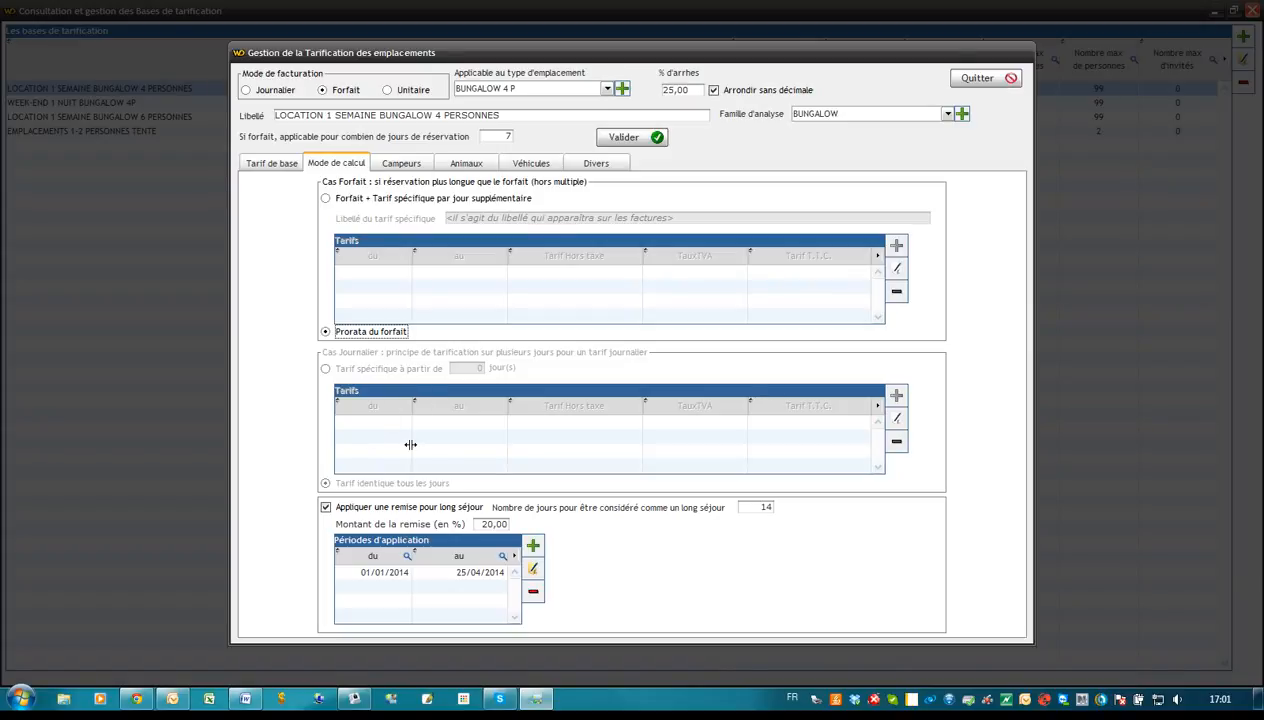
{"action": "left_click", "coordinate": [400, 164]}
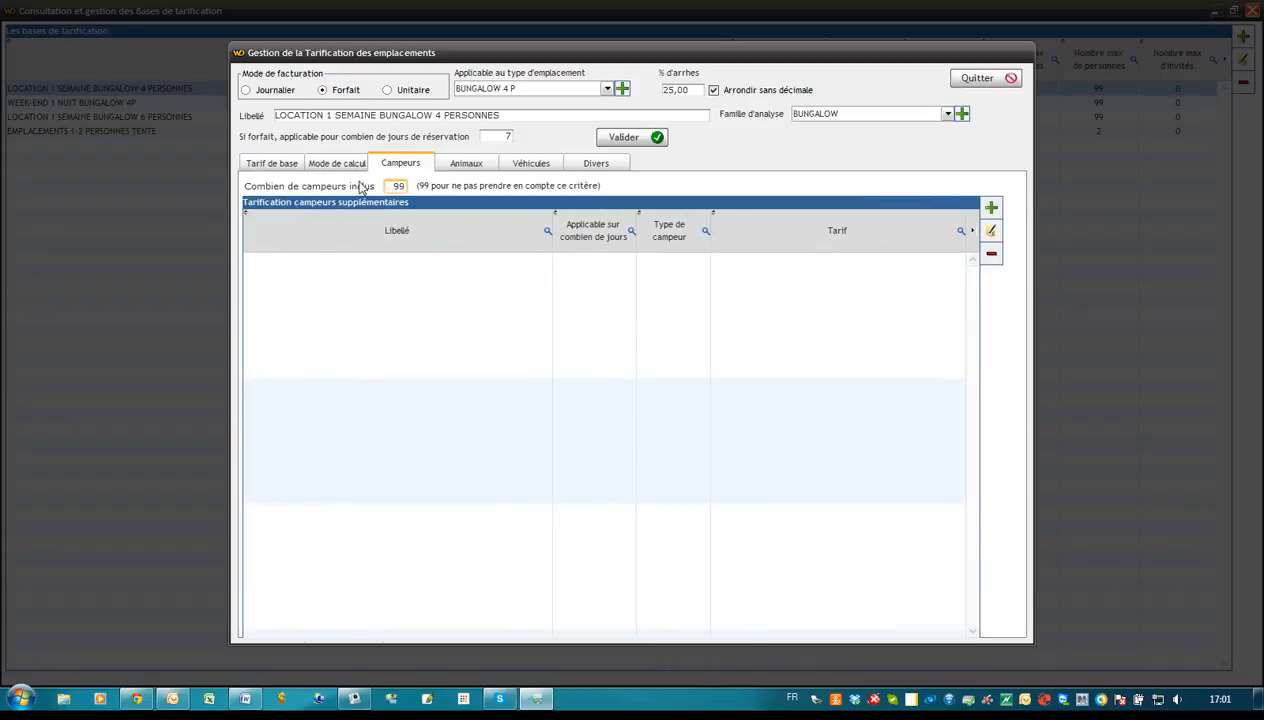
{"action": "left_click", "coordinate": [464, 166]}
{"action": "left_click", "coordinate": [530, 168]}
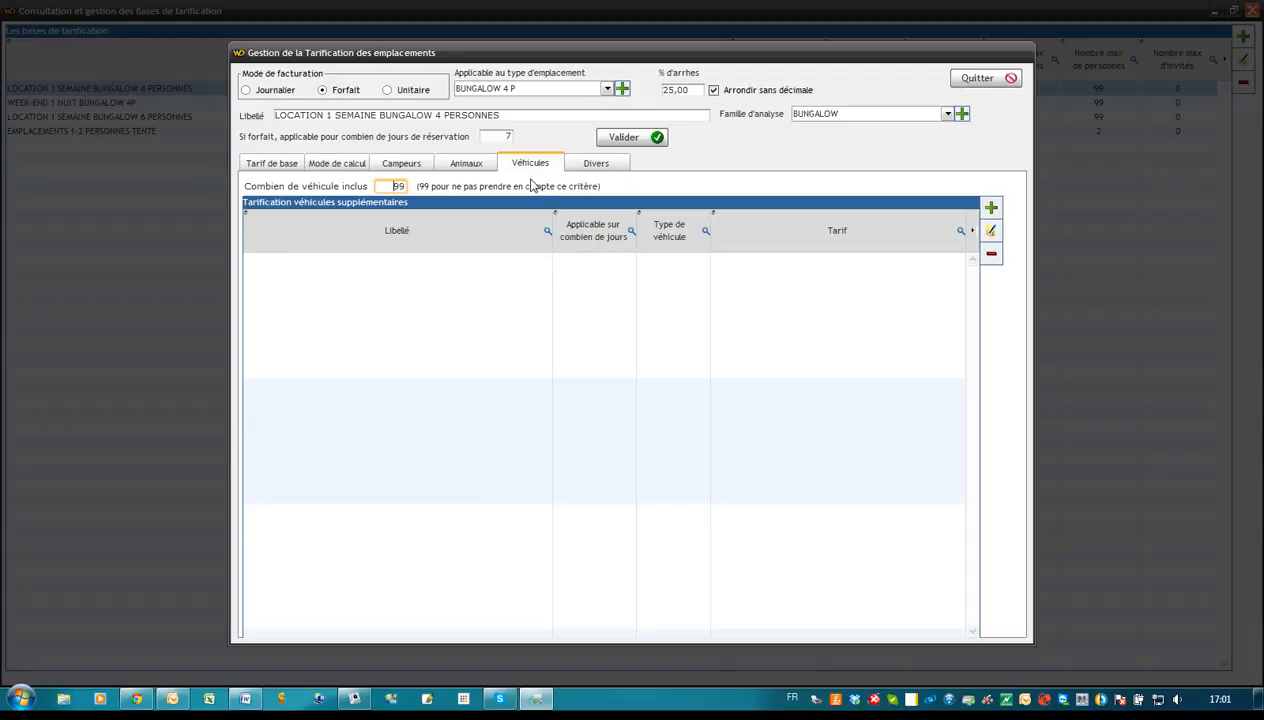
{"action": "left_click", "coordinate": [598, 166]}
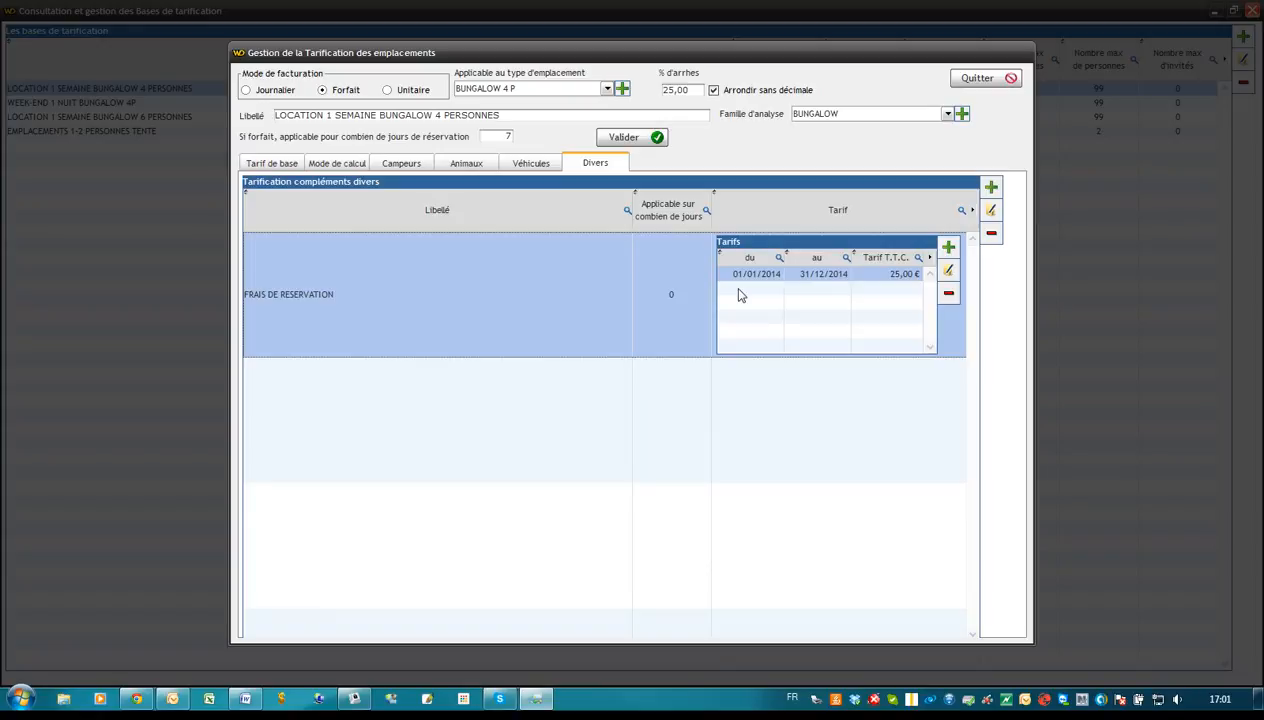
{"action": "left_click", "coordinate": [974, 79]}
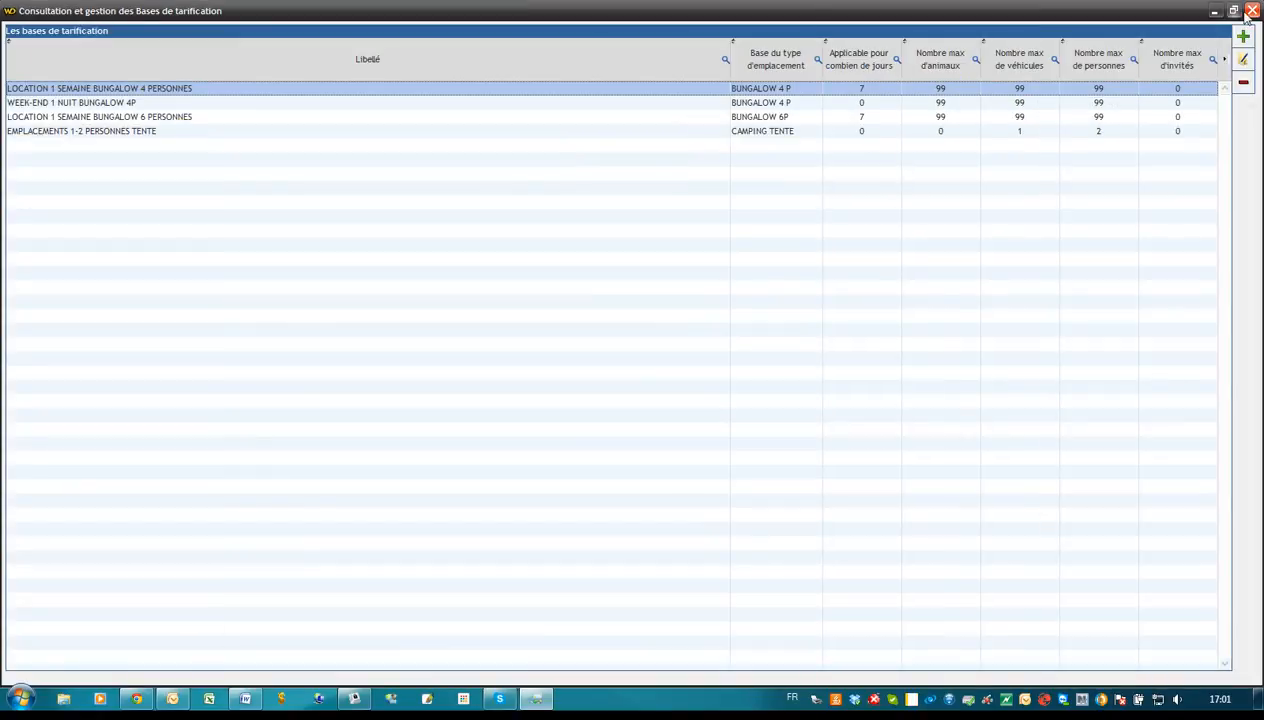
{"action": "left_click", "coordinate": [1253, 11]}
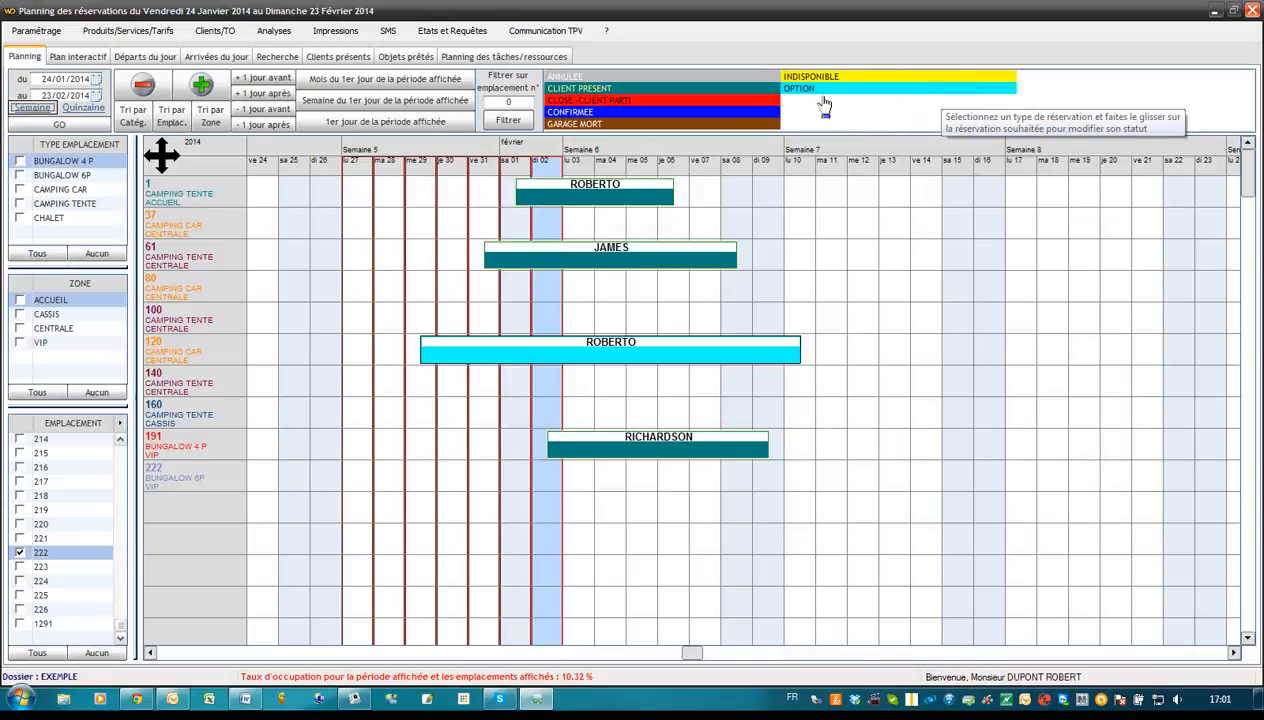